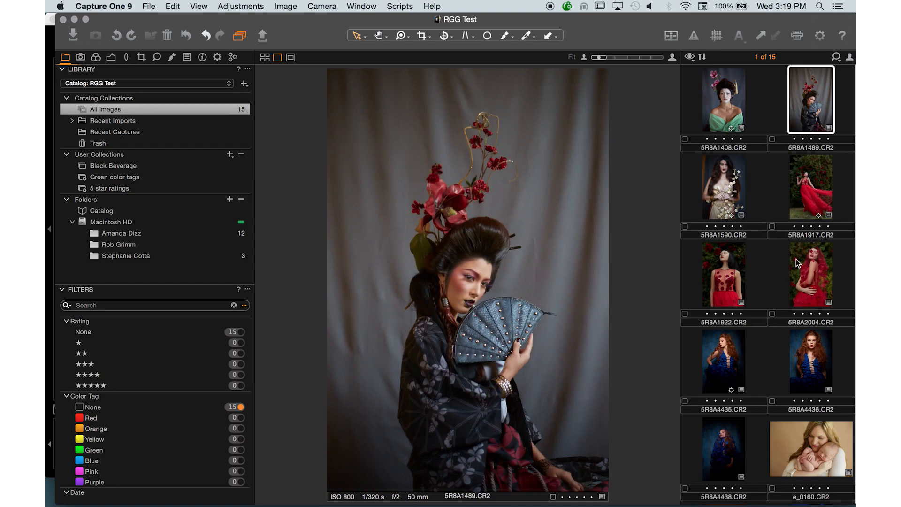
Browse the catalog photos e_0160.CR2, m_0071.CR2 and m_0151.CR2, and open the red-dress portrait 5R8A1917.CR2.
{"action": "left_click", "coordinate": [803, 281]}
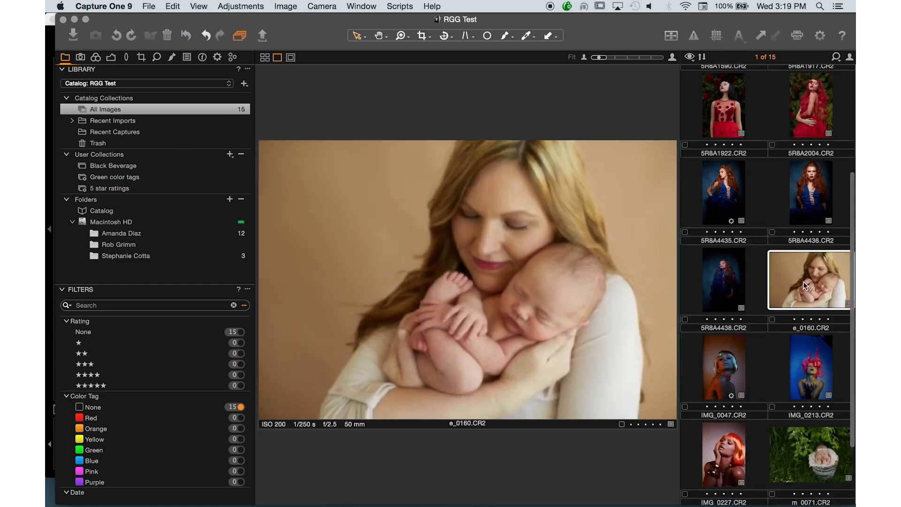
{"action": "left_click", "coordinate": [798, 449]}
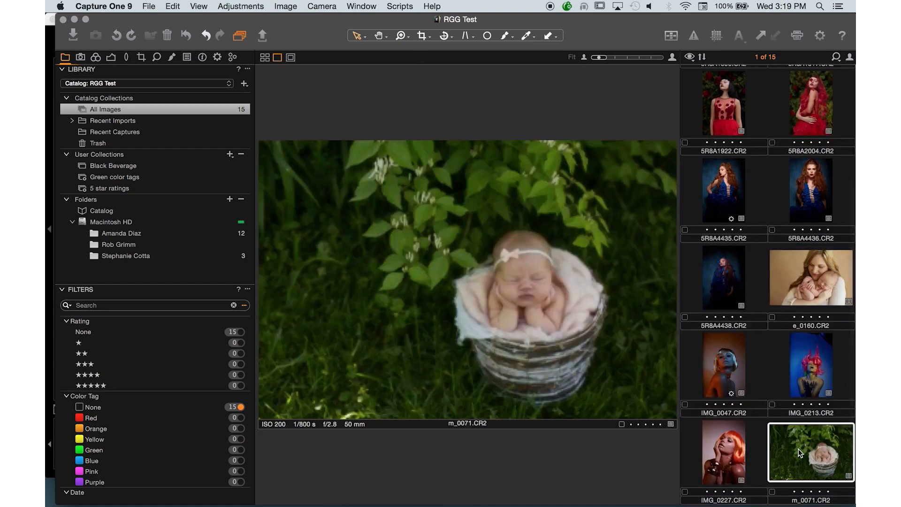
{"action": "scroll", "coordinate": [798, 449], "scroll_direction": "down", "scroll_amount": 2}
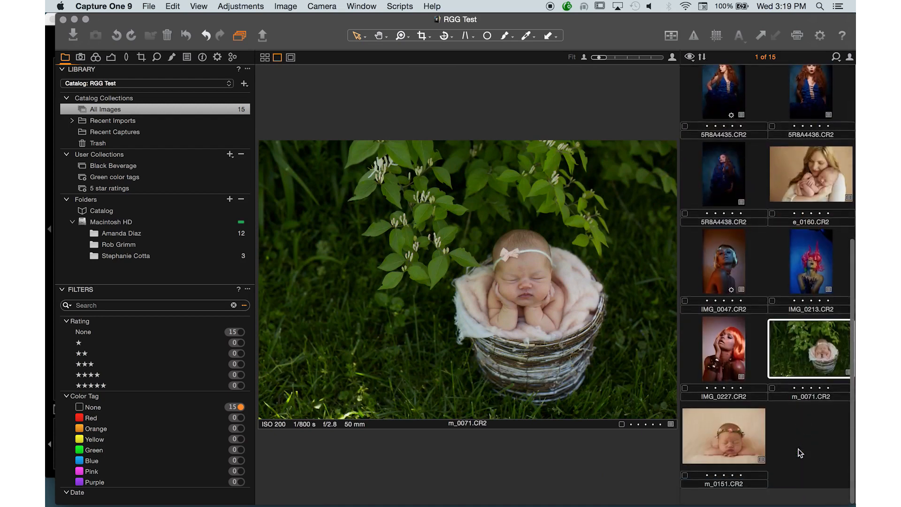
{"action": "left_click", "coordinate": [737, 463]}
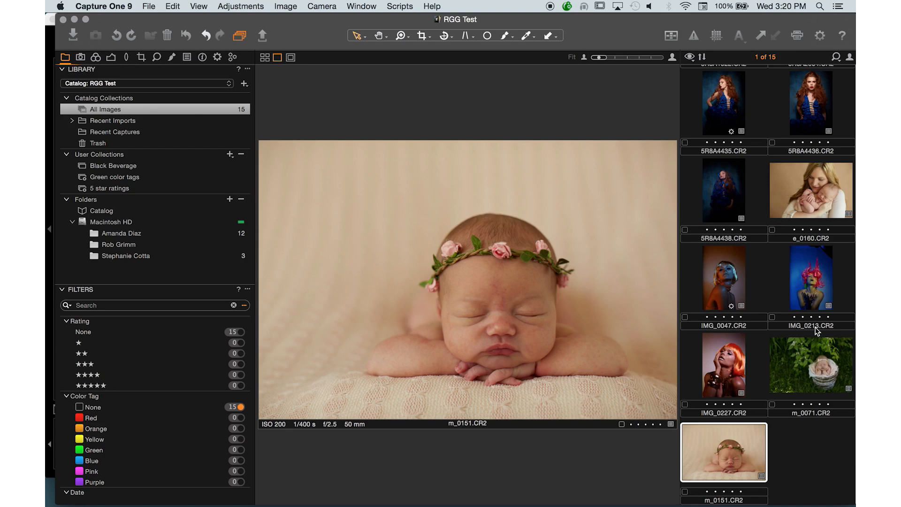
{"action": "scroll", "coordinate": [815, 331], "scroll_direction": "up", "scroll_amount": 5}
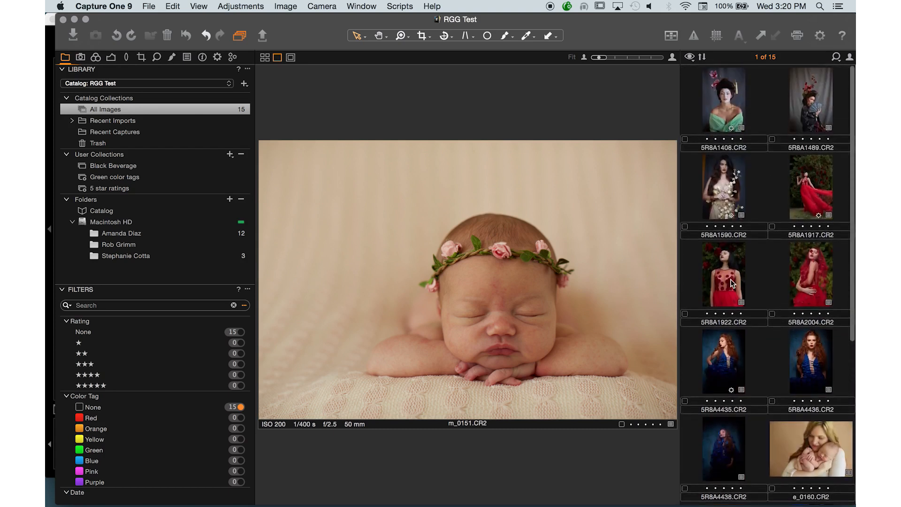
{"action": "left_click", "coordinate": [804, 208]}
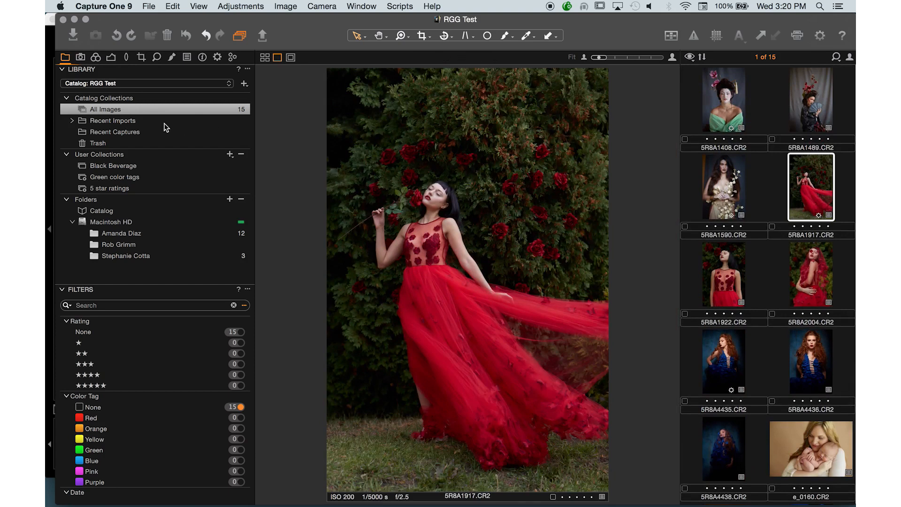
Collapse the Date, Color Tag and Rating filter groups and the whole Filters tool, and enlarge the window to fill the screen.
{"action": "left_click", "coordinate": [95, 57]}
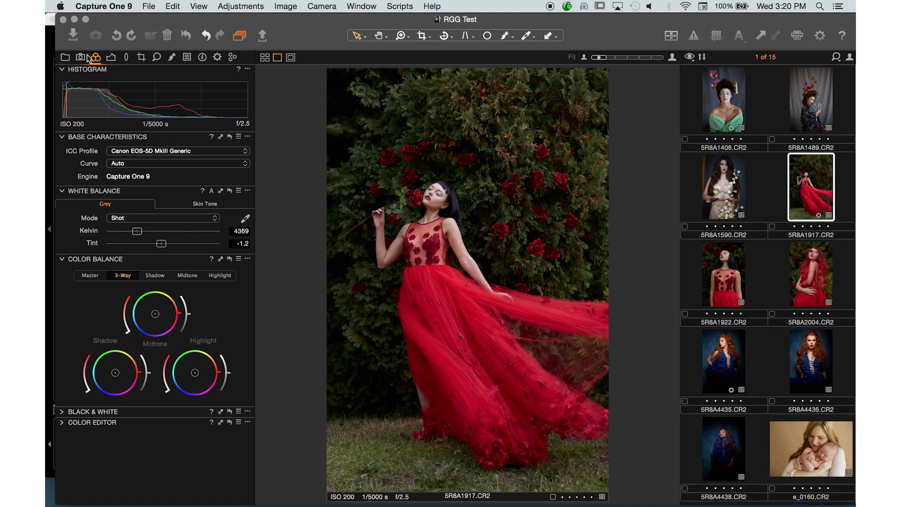
{"action": "left_click", "coordinate": [68, 62]}
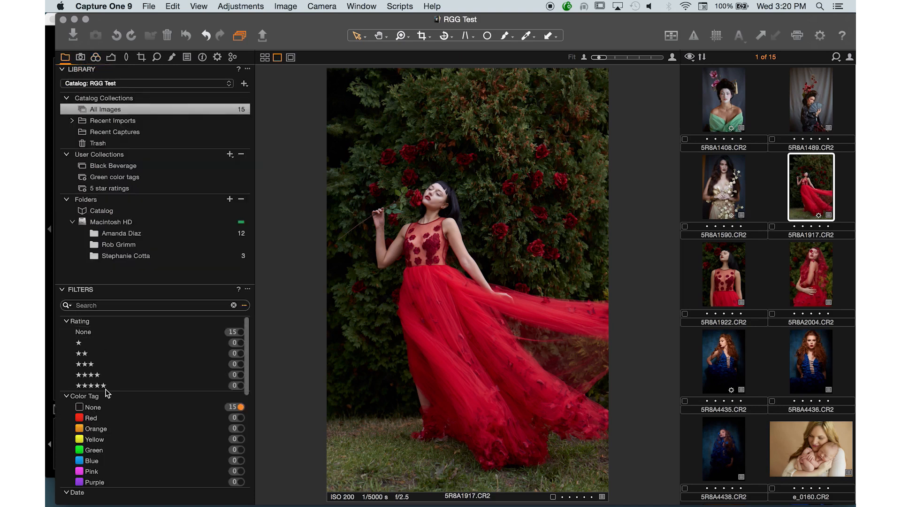
{"action": "left_click", "coordinate": [67, 493]}
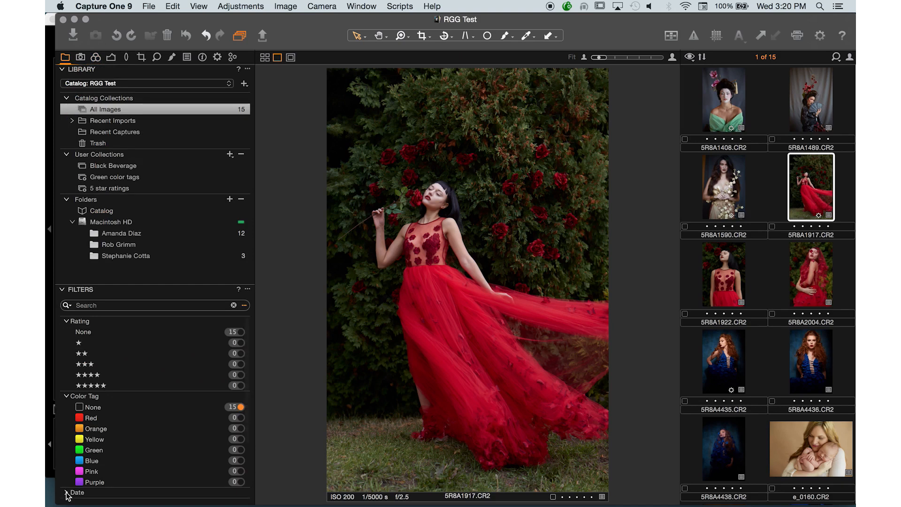
{"action": "left_click", "coordinate": [66, 397]}
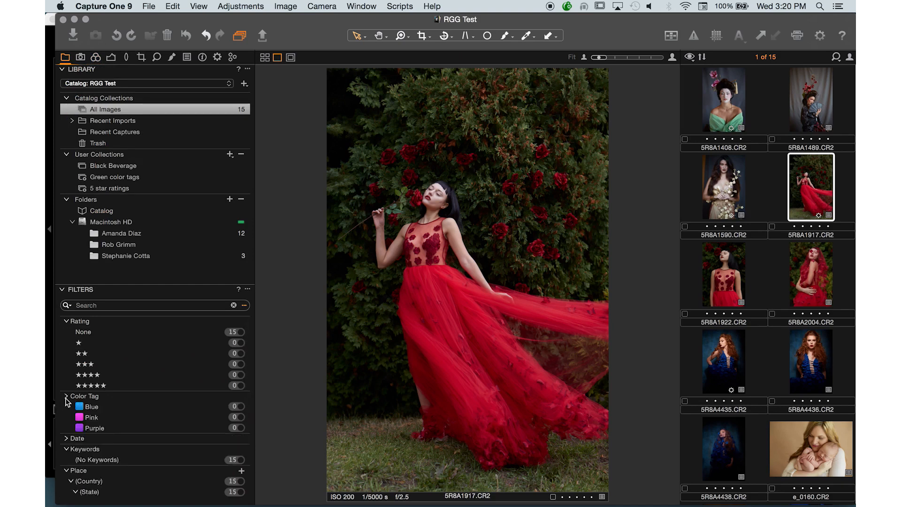
{"action": "left_click", "coordinate": [67, 320]}
{"action": "left_click", "coordinate": [63, 290]}
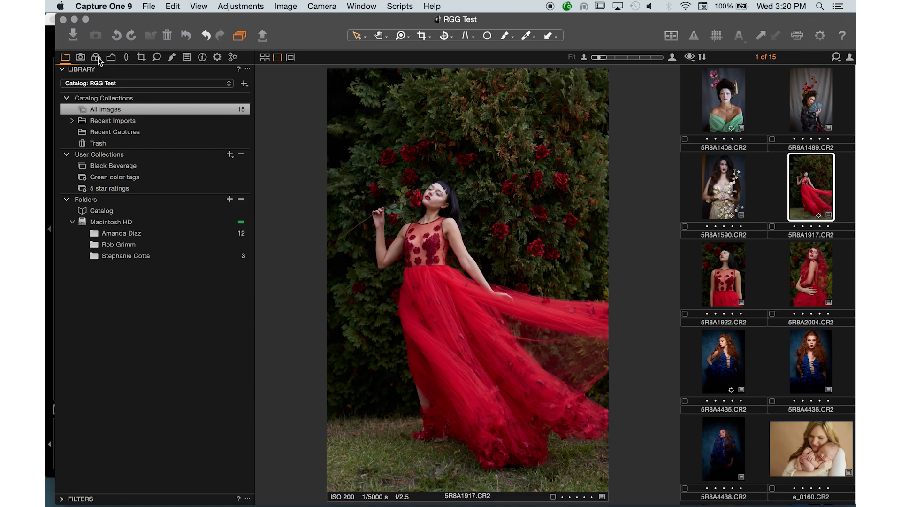
{"action": "left_click", "coordinate": [86, 19]}
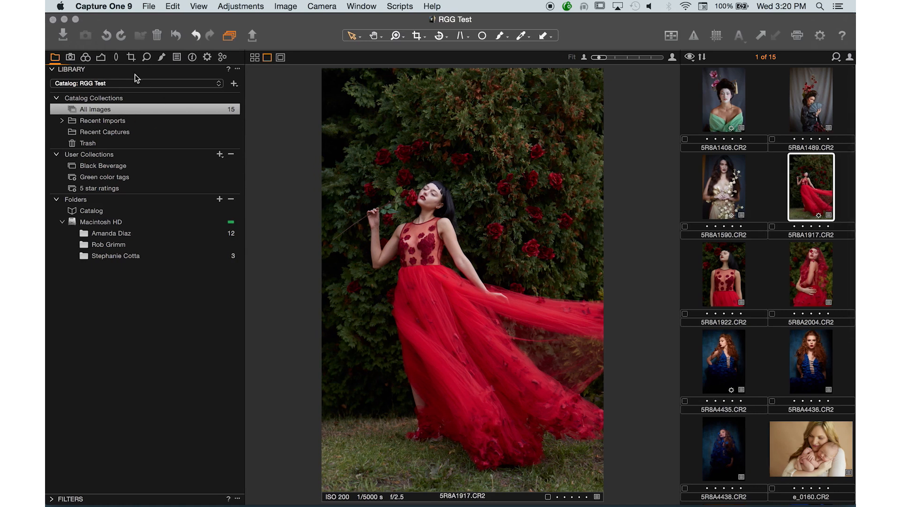
Show the color tools and undock Base Characteristics as a floating tool over the photo with its settings expanded.
{"action": "left_click", "coordinate": [87, 58]}
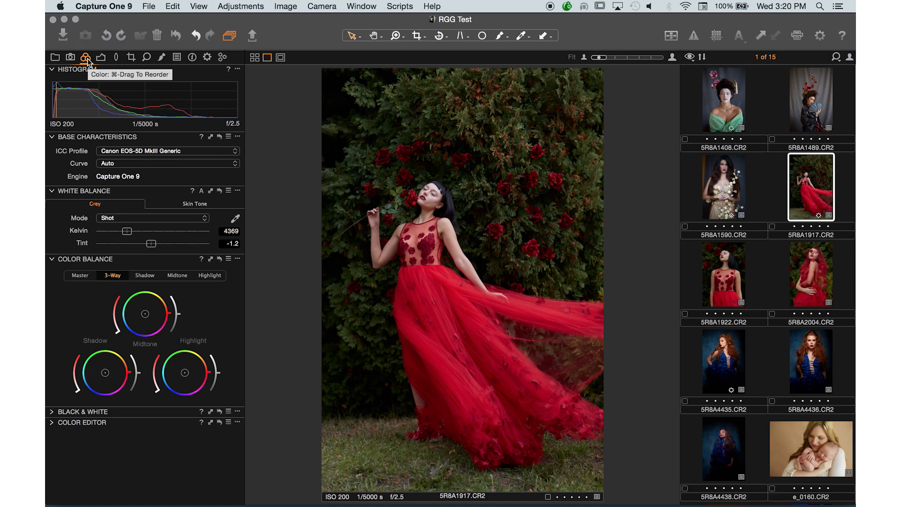
{"action": "mouse_move", "coordinate": [87, 59]}
{"action": "left_mouse_down"}
{"action": "mouse_move", "coordinate": [265, 61]}
{"action": "mouse_move", "coordinate": [289, 146]}
{"action": "mouse_move", "coordinate": [76, 47]}
{"action": "mouse_move", "coordinate": [83, 56]}
{"action": "left_mouse_up"}
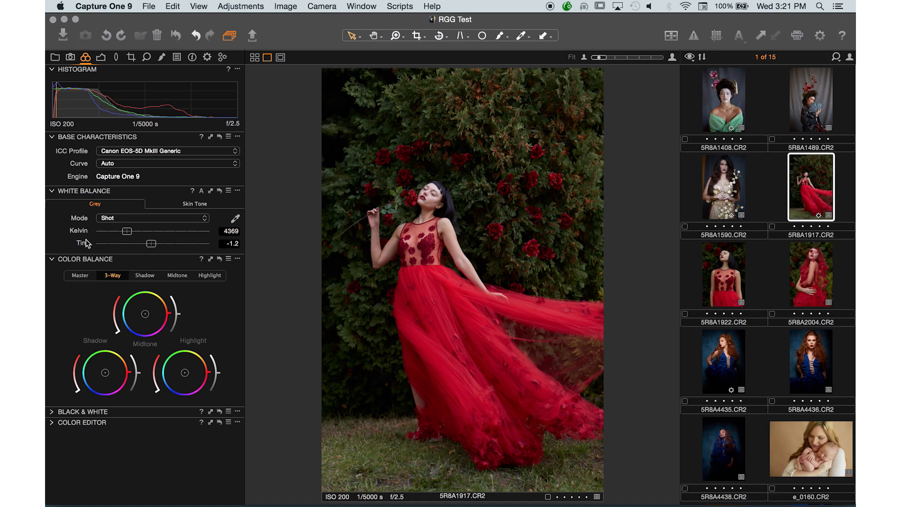
{"action": "left_click_drag", "start_coordinate": [82, 138], "coordinate": [293, 151]}
{"action": "left_click", "coordinate": [250, 146]}
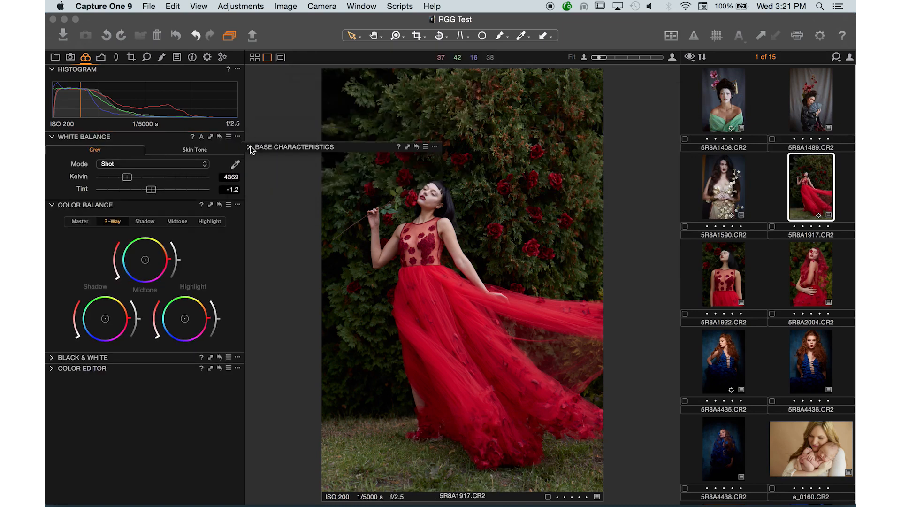
{"action": "left_click", "coordinate": [249, 146]}
Check the floating Base Characteristics tool's additional options and dock it back between Histogram and White Balance.
{"action": "left_click", "coordinate": [435, 147]}
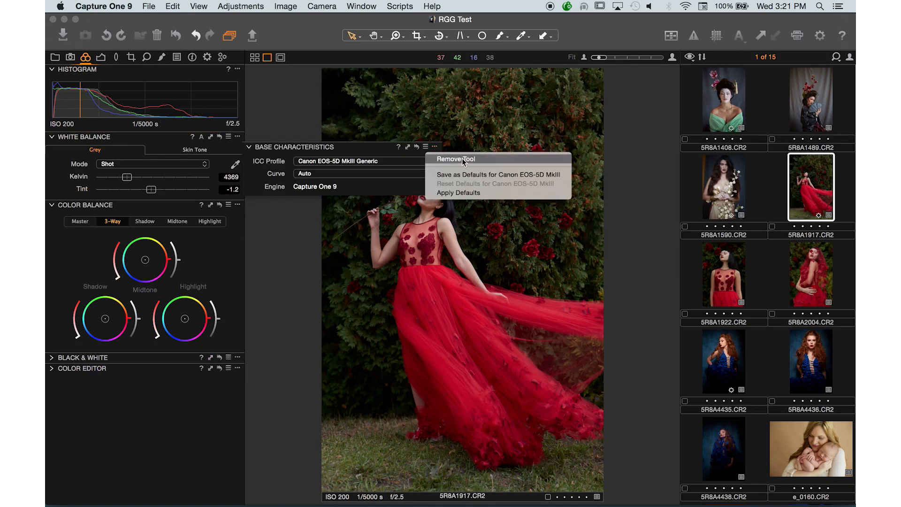
{"action": "left_click", "coordinate": [391, 153]}
{"action": "left_click_drag", "start_coordinate": [279, 150], "coordinate": [88, 136]}
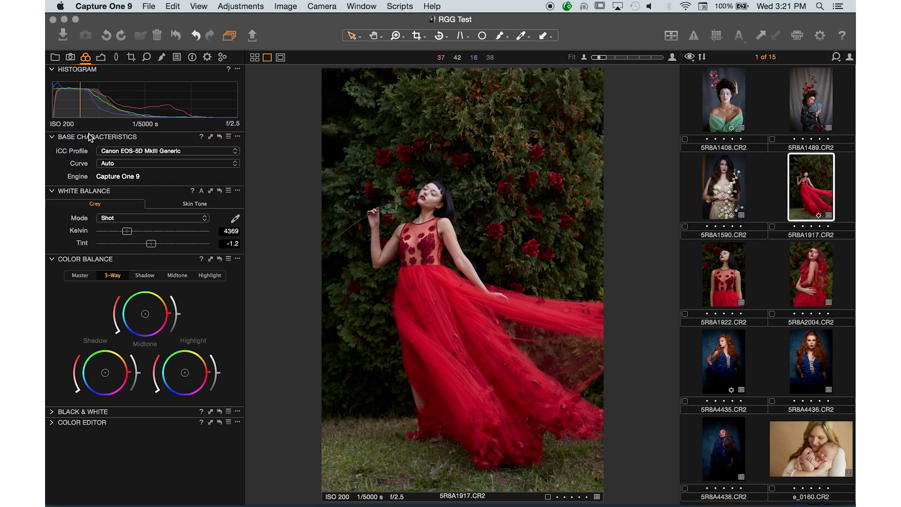
{"action": "right_click", "coordinate": [131, 148]}
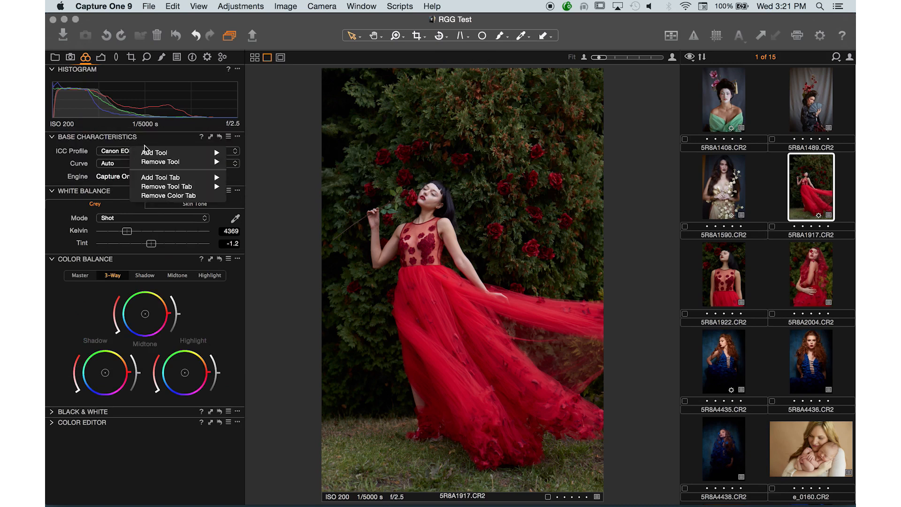
{"action": "mouse_move", "coordinate": [160, 153]}
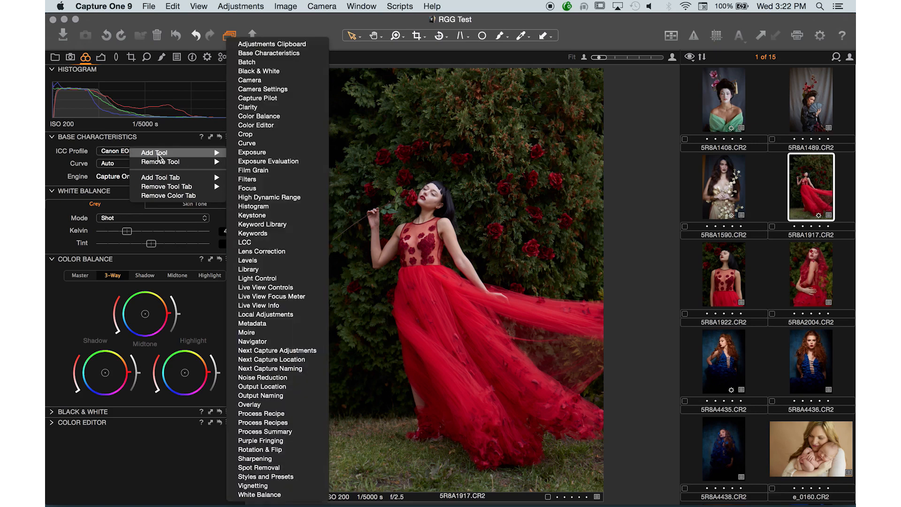
{"action": "right_click", "coordinate": [220, 59]}
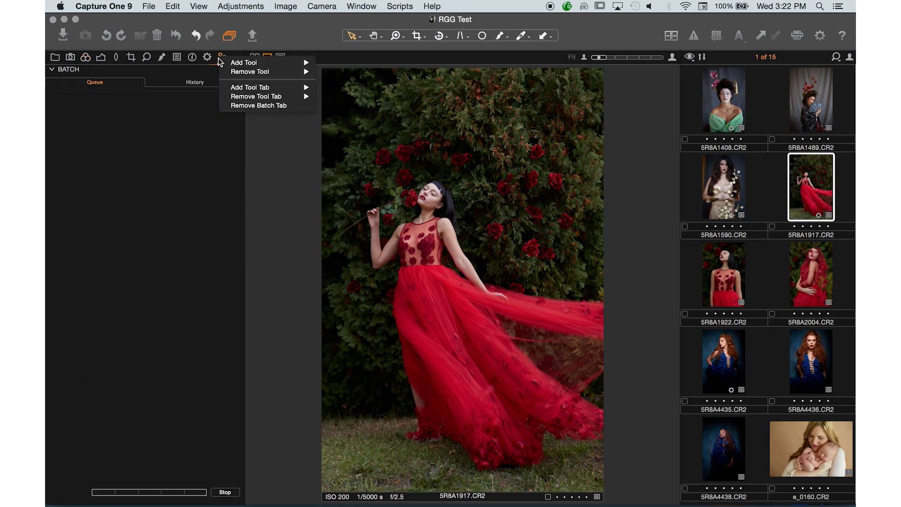
{"action": "left_click", "coordinate": [218, 62]}
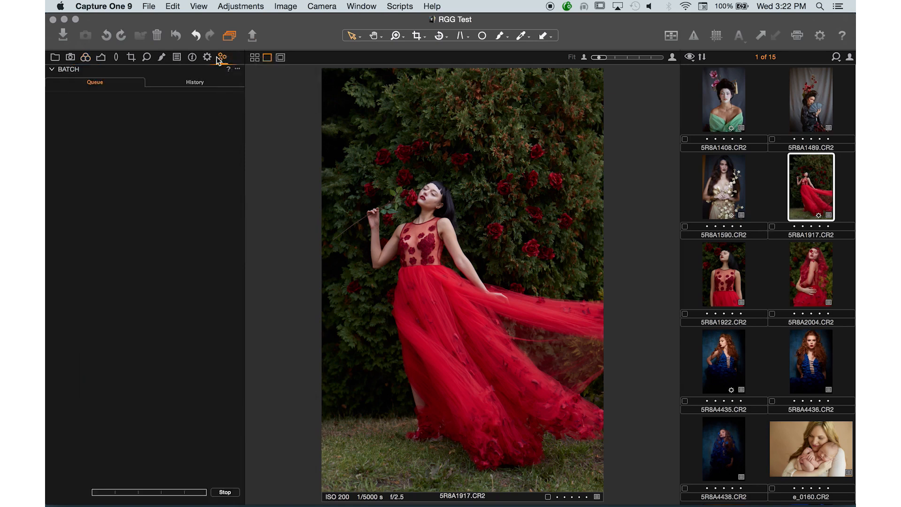
Switch the interface to the Simplified workspace.
{"action": "left_click", "coordinate": [377, 7]}
{"action": "mouse_move", "coordinate": [379, 66]}
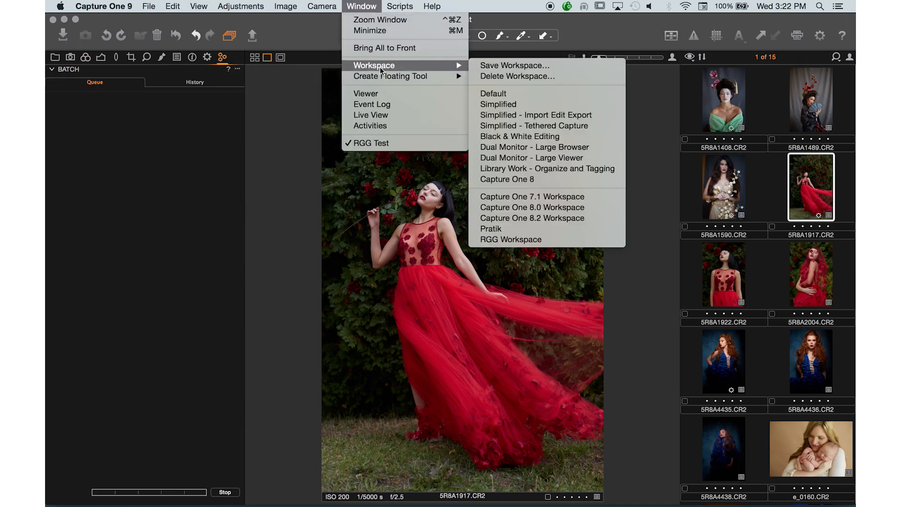
{"action": "left_click", "coordinate": [501, 103]}
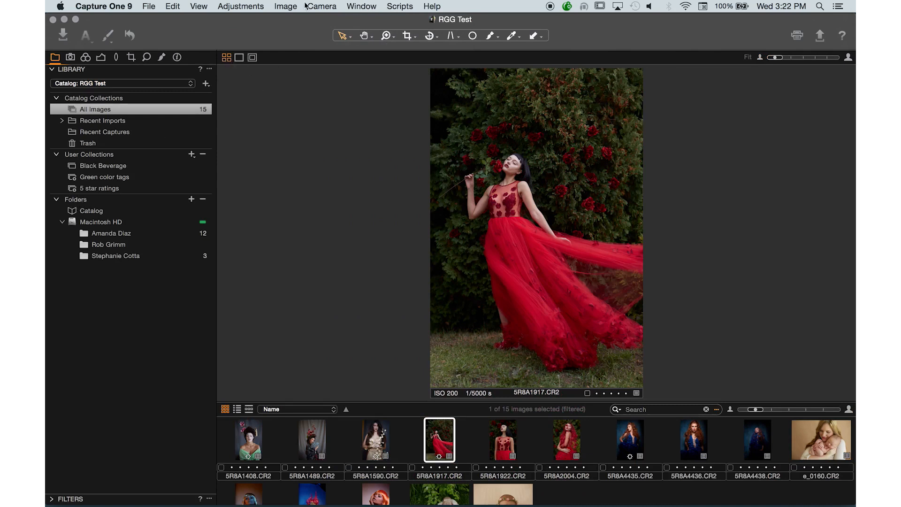
Switch the interface to the custom RGG Workspace.
{"action": "left_click", "coordinate": [364, 6]}
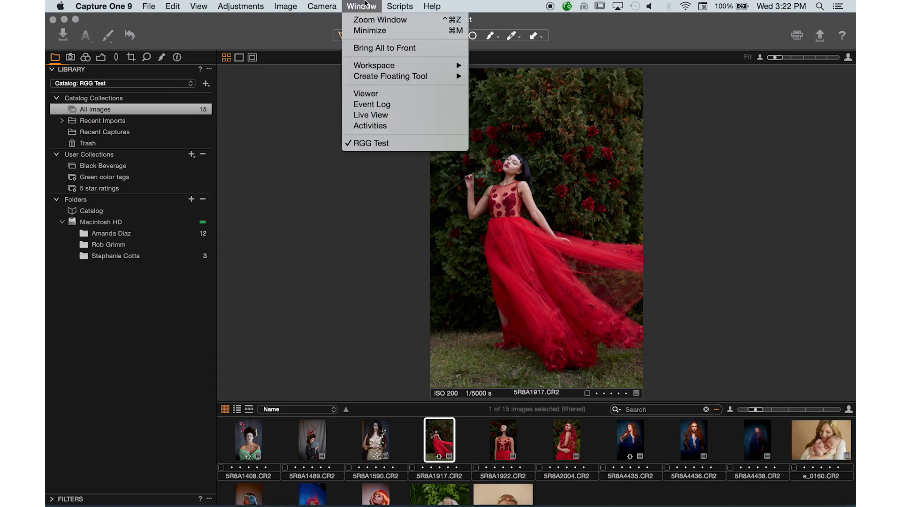
{"action": "mouse_move", "coordinate": [394, 68]}
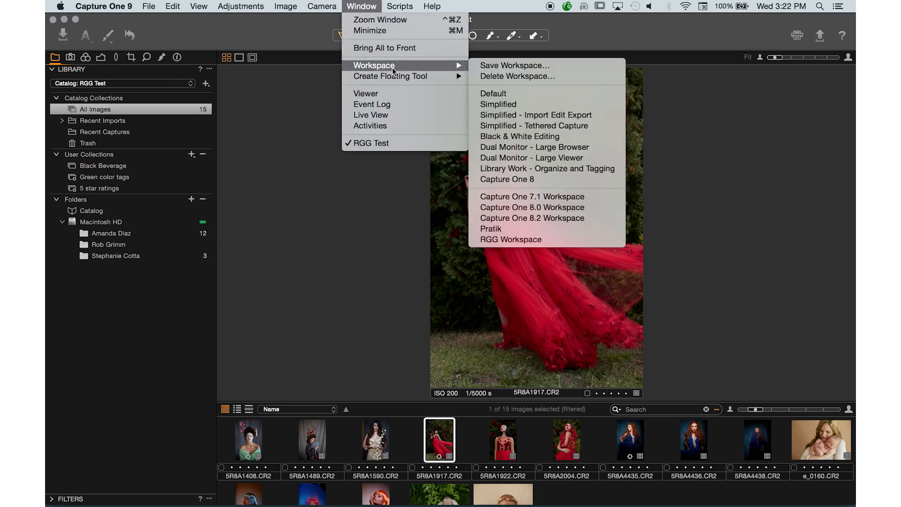
{"action": "left_click", "coordinate": [516, 240]}
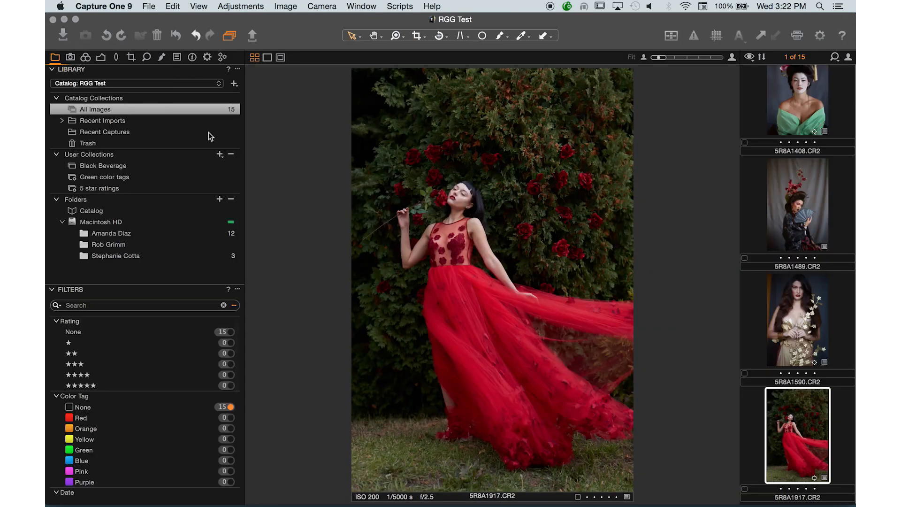
Show the color tools and extend the ICC profile choices for the photo from the recommended ones to all available profiles.
{"action": "left_click", "coordinate": [84, 57]}
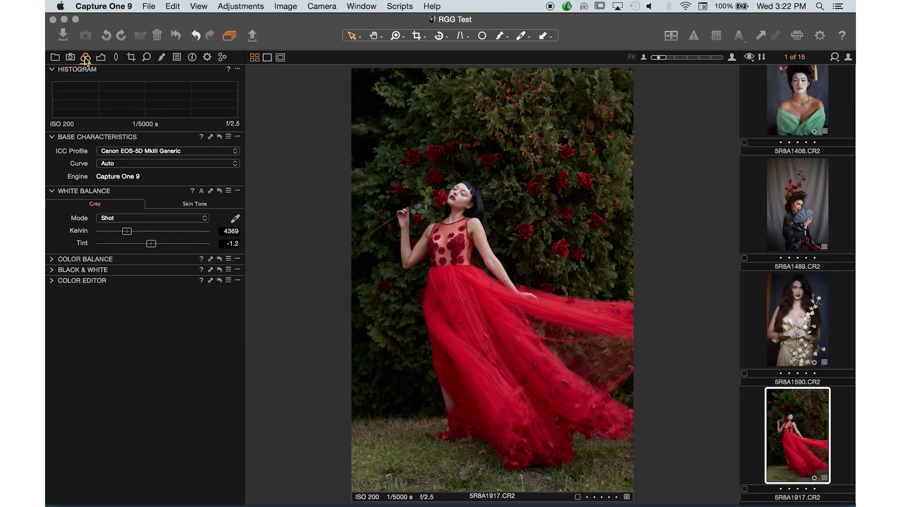
{"action": "left_click", "coordinate": [168, 151]}
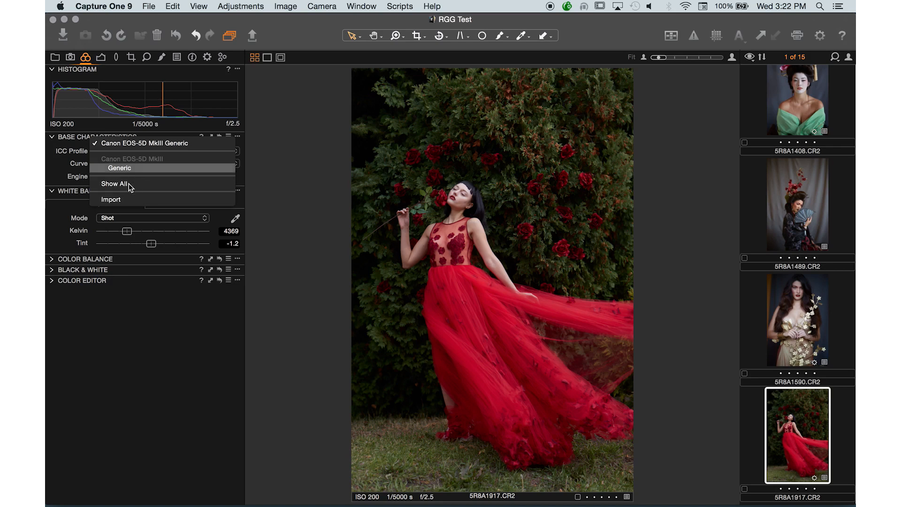
{"action": "left_click", "coordinate": [135, 169]}
{"action": "left_click", "coordinate": [161, 151]}
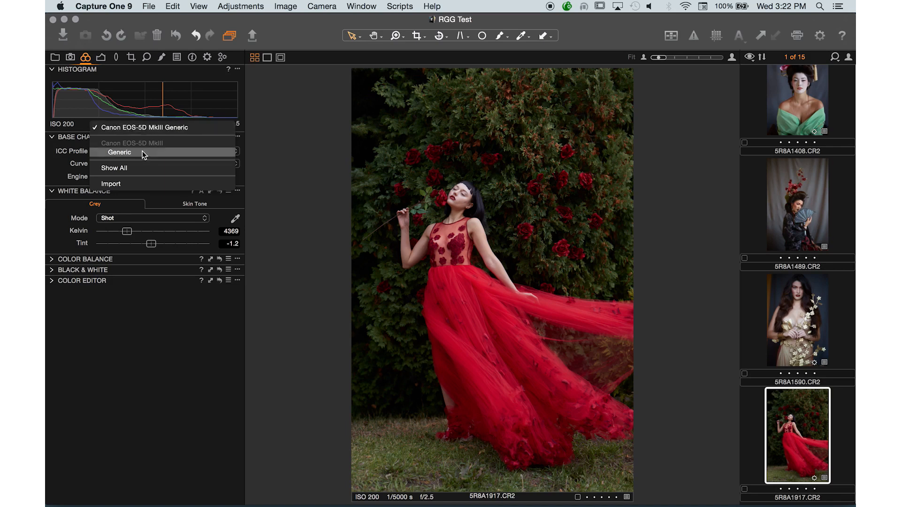
{"action": "left_click", "coordinate": [160, 126]}
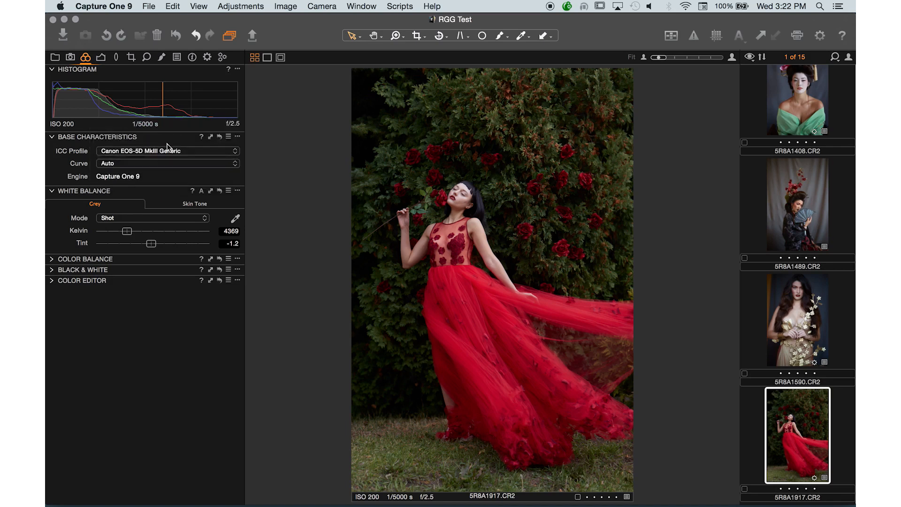
{"action": "left_click", "coordinate": [164, 150]}
{"action": "left_click", "coordinate": [153, 190]}
Set the ICC profile of the red-dress portrait to Nikon D800 Generic.
{"action": "left_click", "coordinate": [218, 152]}
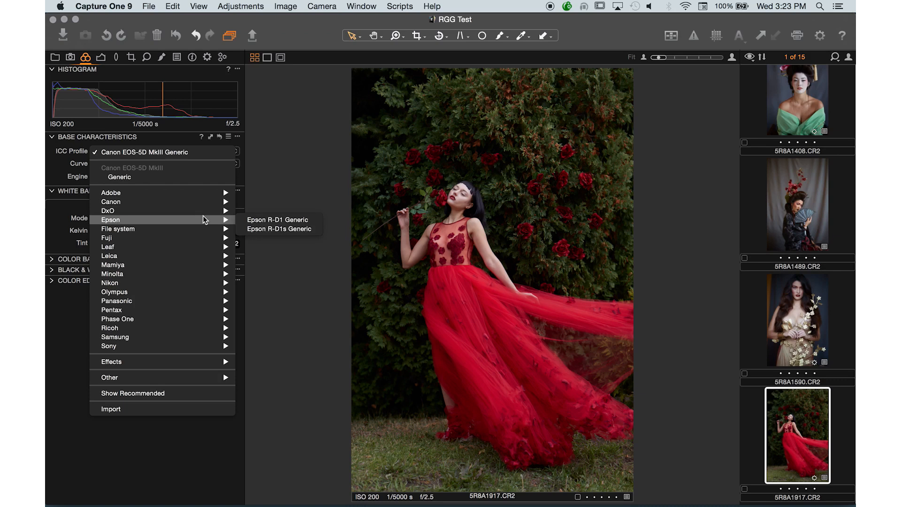
{"action": "mouse_move", "coordinate": [204, 262]}
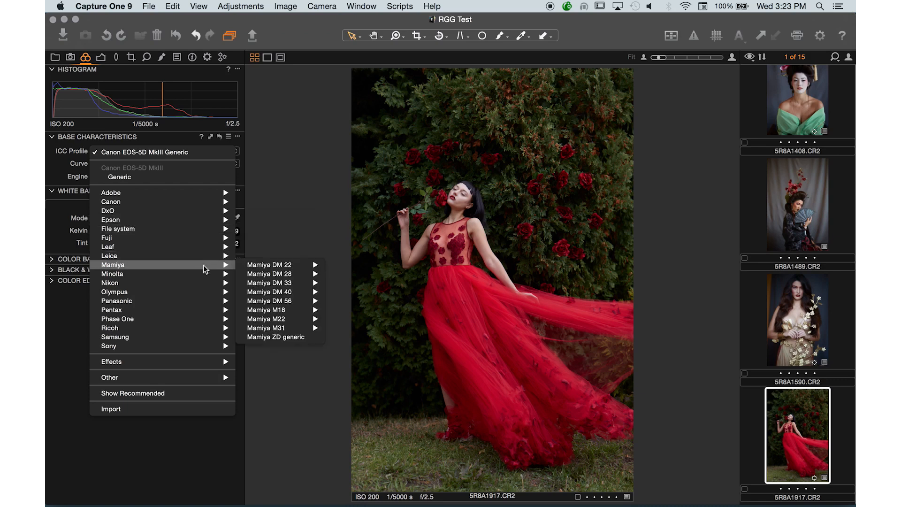
{"action": "mouse_move", "coordinate": [202, 281]}
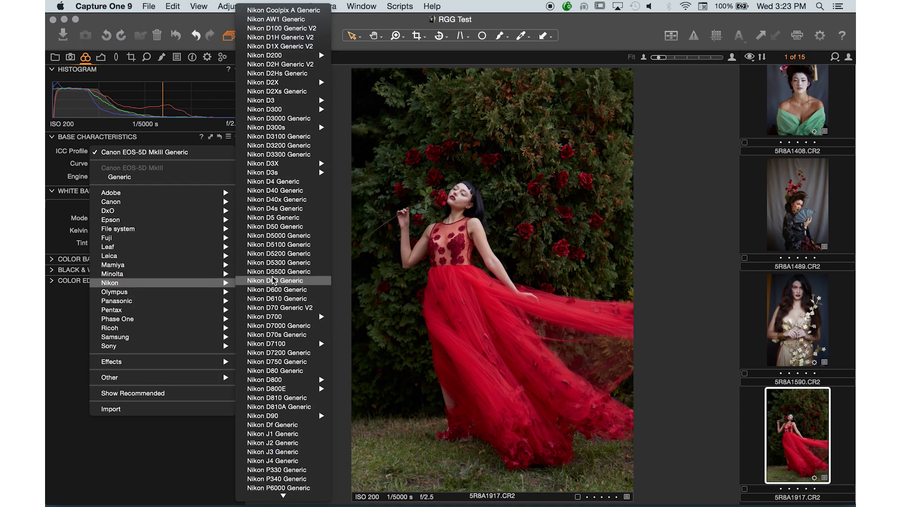
{"action": "scroll", "coordinate": [273, 280], "scroll_direction": "down", "scroll_amount": 3}
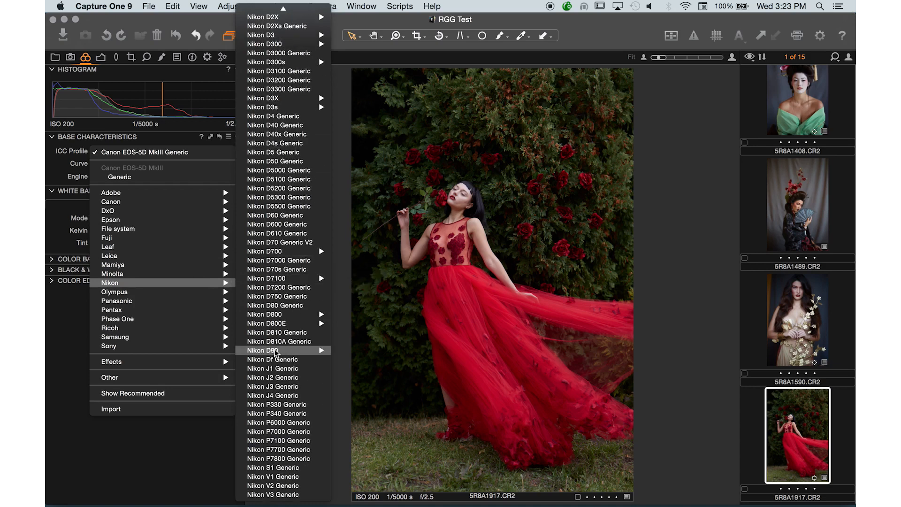
{"action": "mouse_move", "coordinate": [296, 324]}
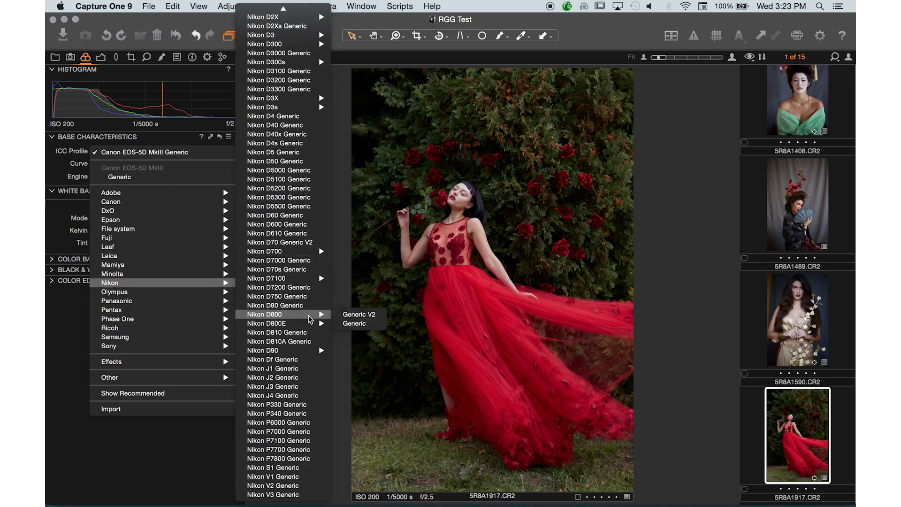
{"action": "left_click", "coordinate": [359, 323]}
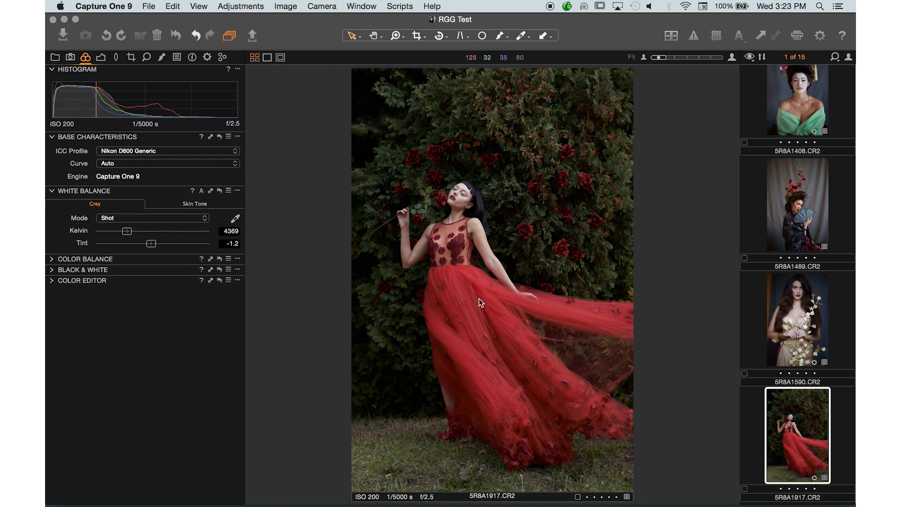
Browse the ICC profile choices, including the effects, and undo the Nikon D800 Generic profile on the portrait.
{"action": "left_click", "coordinate": [151, 154]}
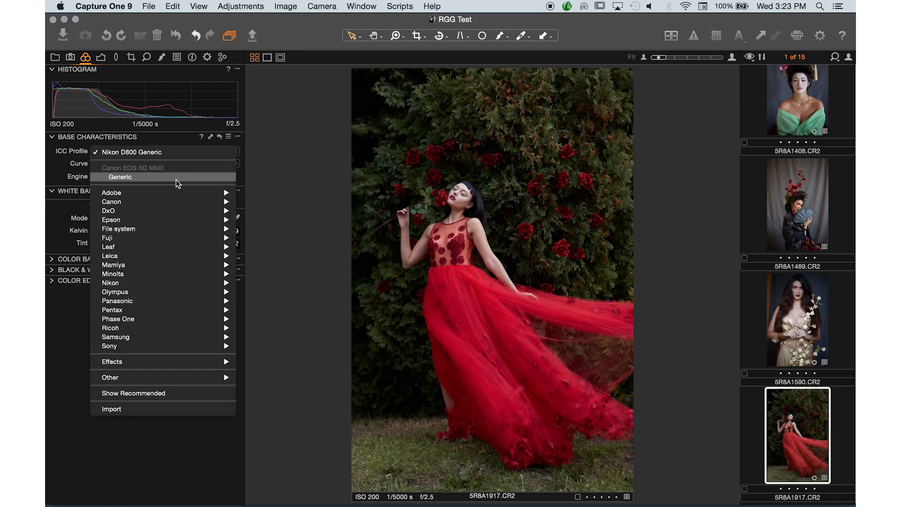
{"action": "mouse_move", "coordinate": [173, 191]}
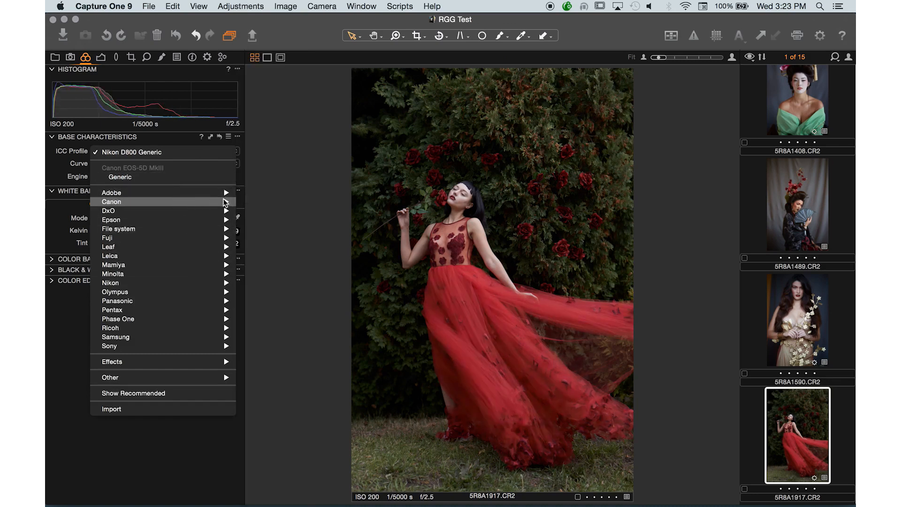
{"action": "left_click", "coordinate": [158, 498]}
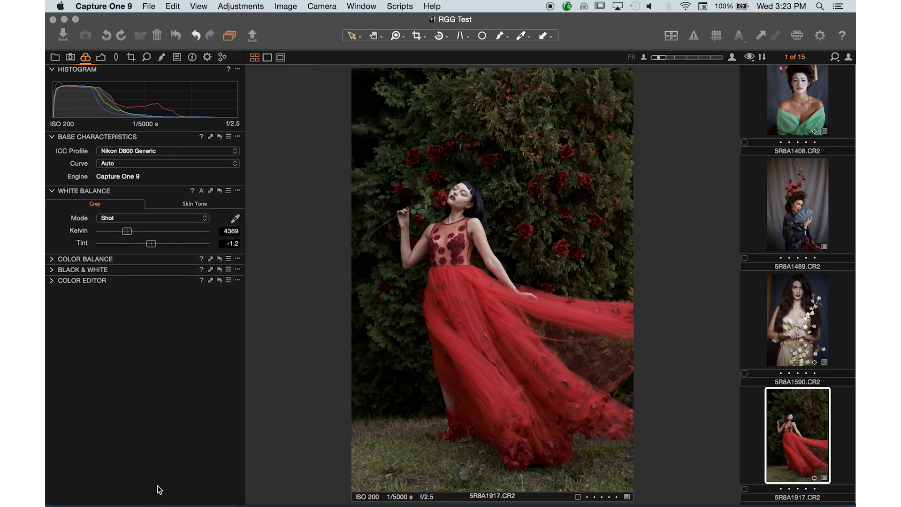
{"action": "left_click", "coordinate": [193, 154]}
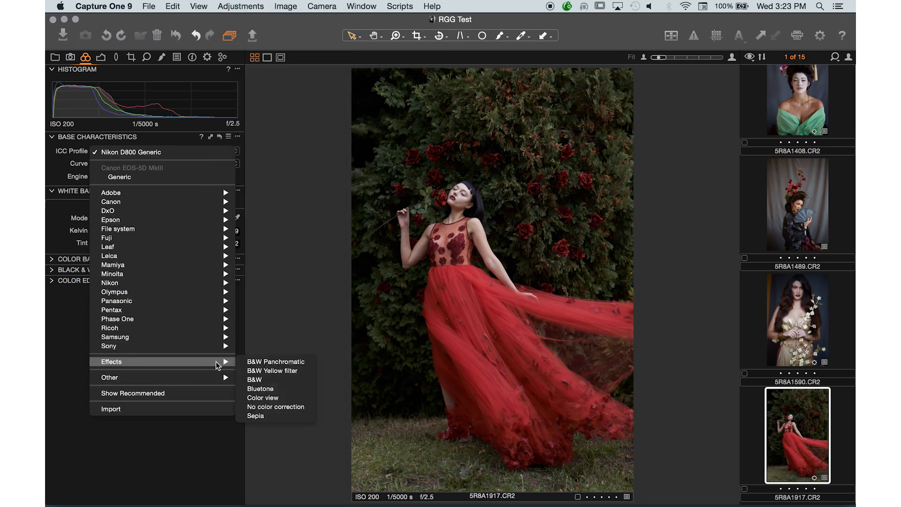
{"action": "left_click", "coordinate": [163, 428]}
{"action": "key", "text": "super+z"}
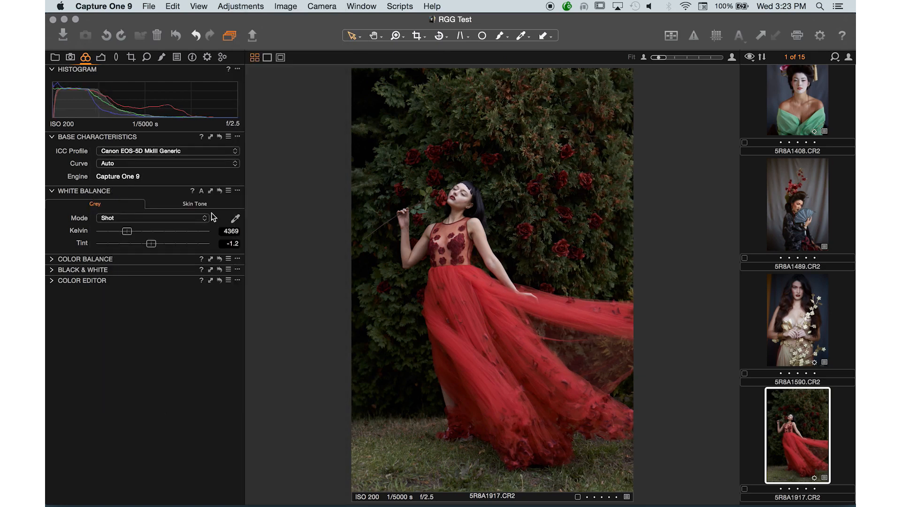
Try another ICC profile on the portrait and reset its Base Characteristics adjustments.
{"action": "left_click", "coordinate": [213, 149]}
{"action": "mouse_move", "coordinate": [196, 213]}
{"action": "left_click", "coordinate": [261, 212]}
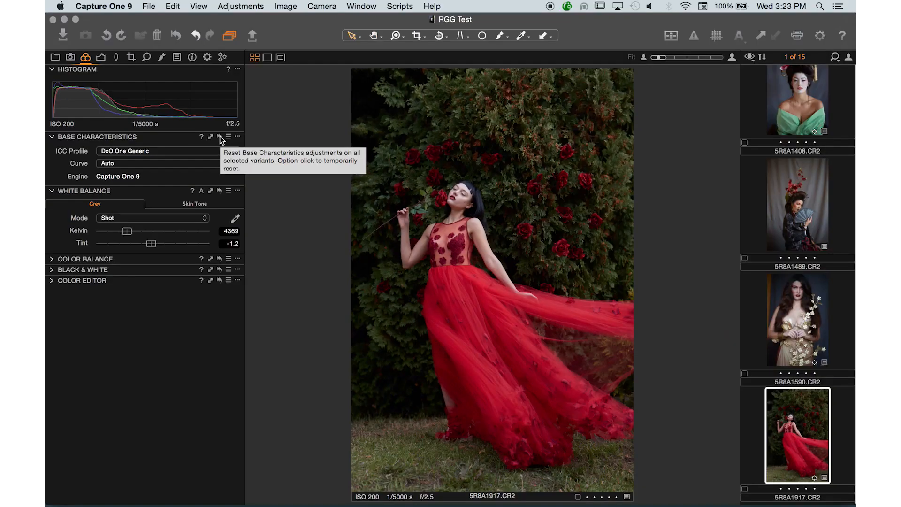
{"action": "left_click", "coordinate": [220, 136]}
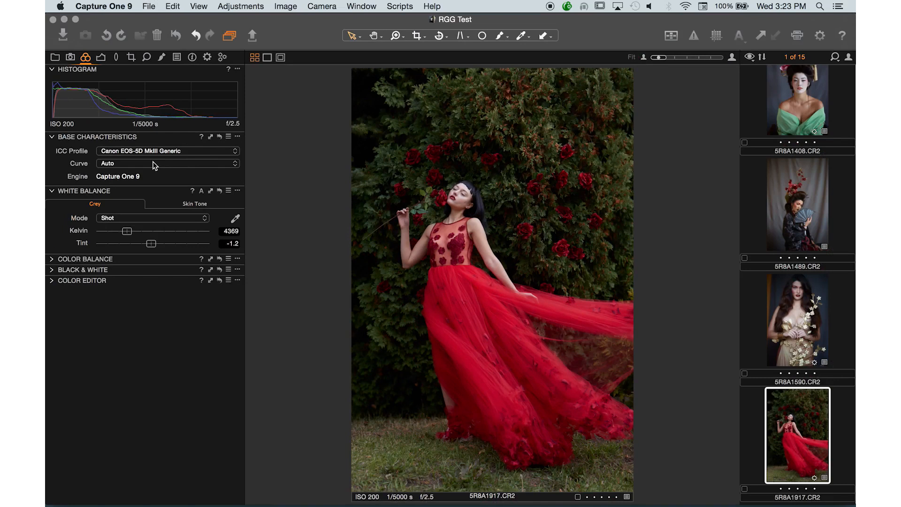
Try the Film Extra Shadow, Film High Contrast and Film Standard curves on the portrait and return the curve to Auto.
{"action": "left_click", "coordinate": [97, 163]}
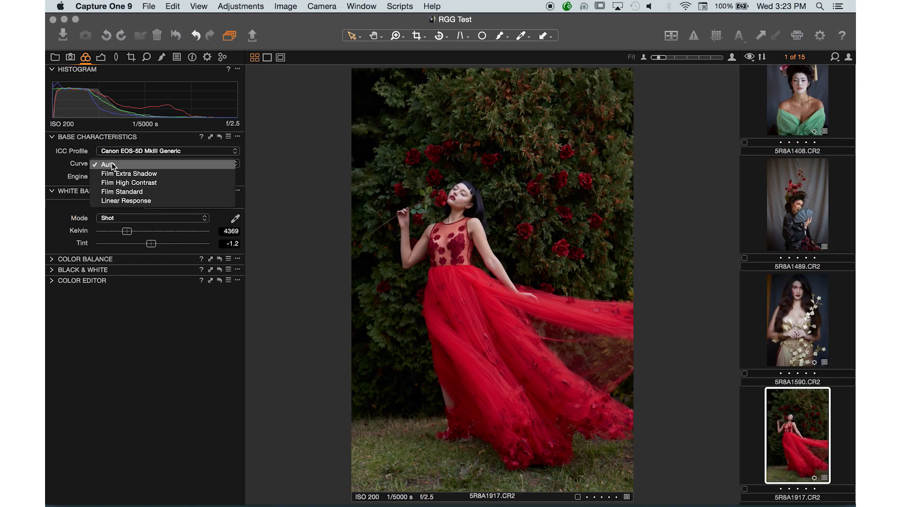
{"action": "left_click", "coordinate": [118, 173]}
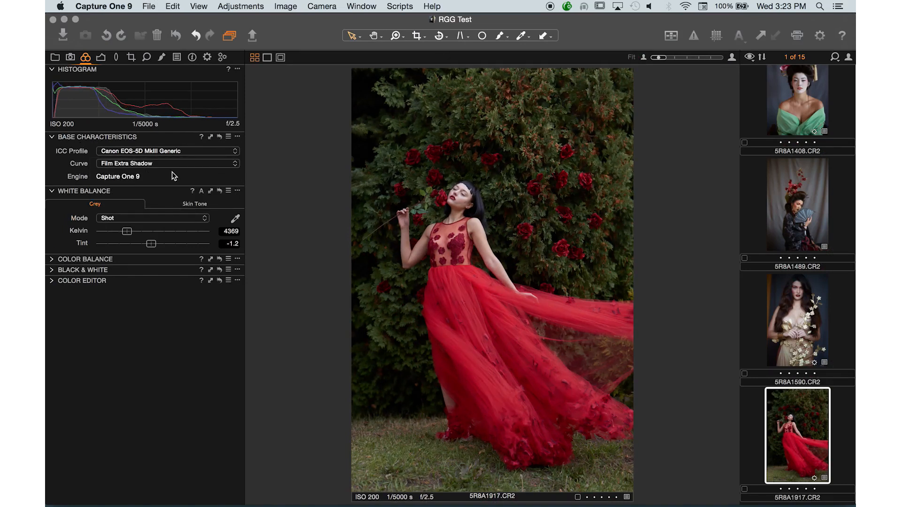
{"action": "left_click", "coordinate": [173, 167]}
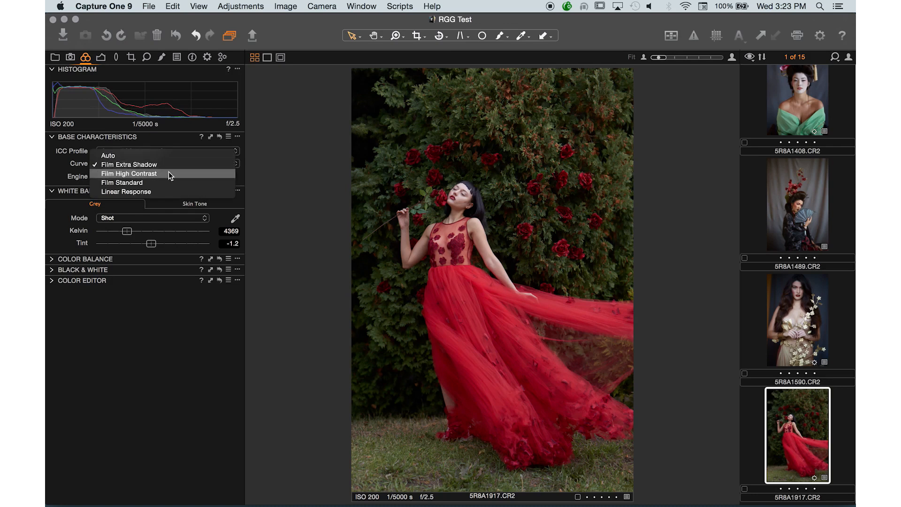
{"action": "left_click", "coordinate": [168, 170]}
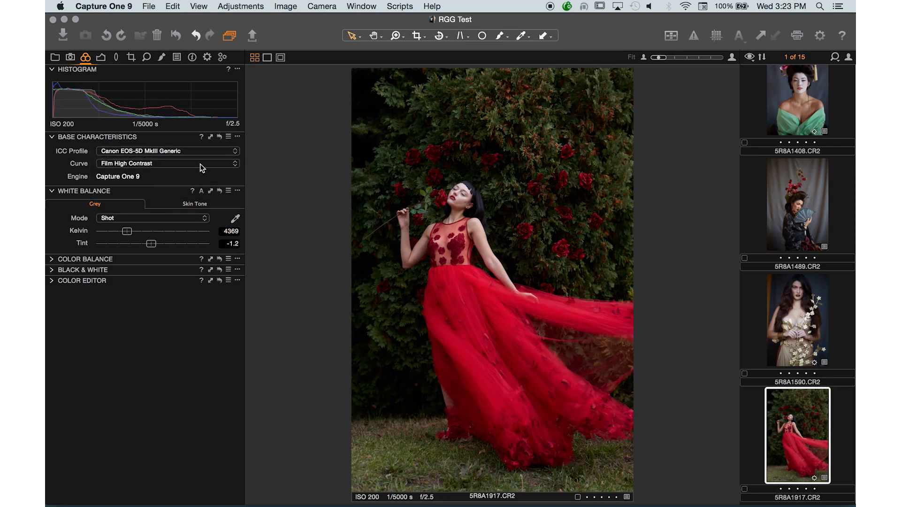
{"action": "left_click", "coordinate": [200, 164]}
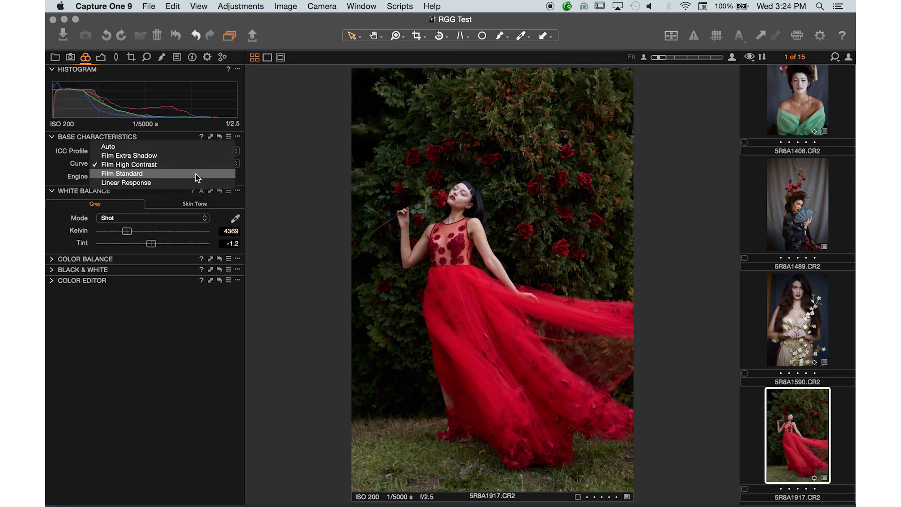
{"action": "left_click", "coordinate": [197, 178]}
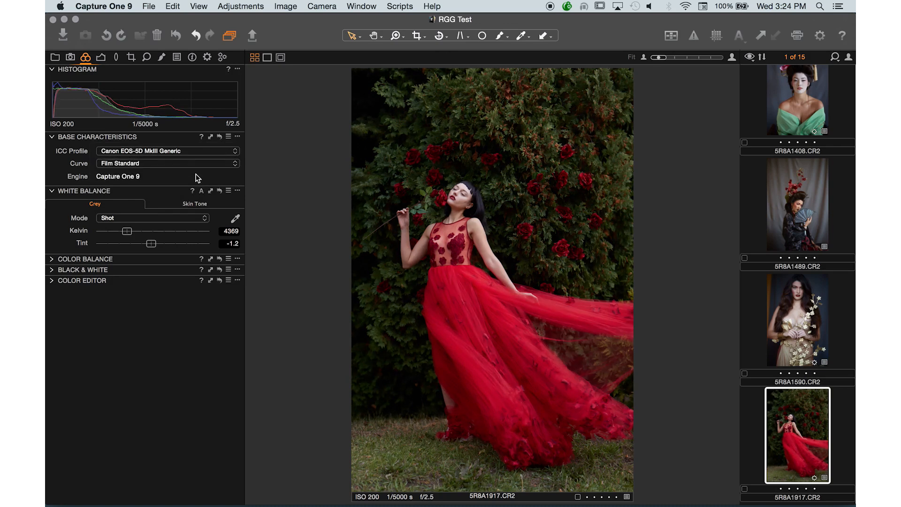
{"action": "left_click", "coordinate": [186, 163]}
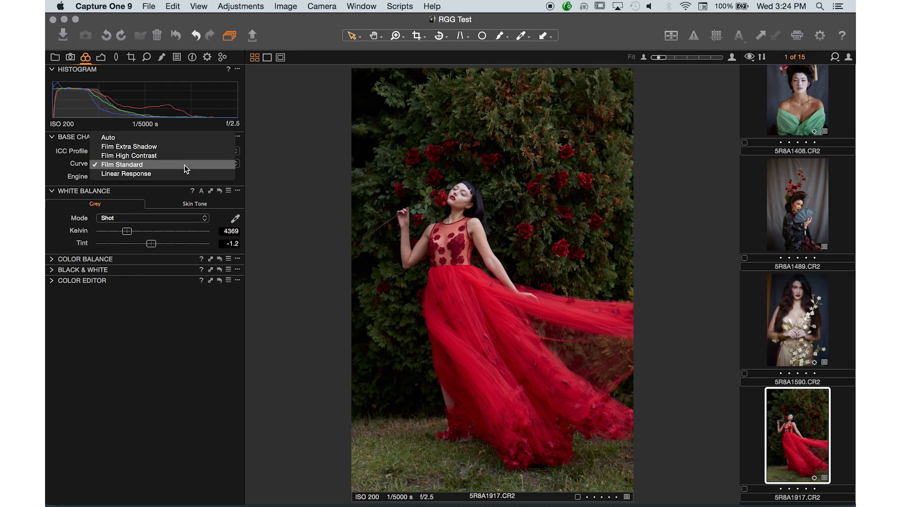
{"action": "left_click", "coordinate": [188, 138]}
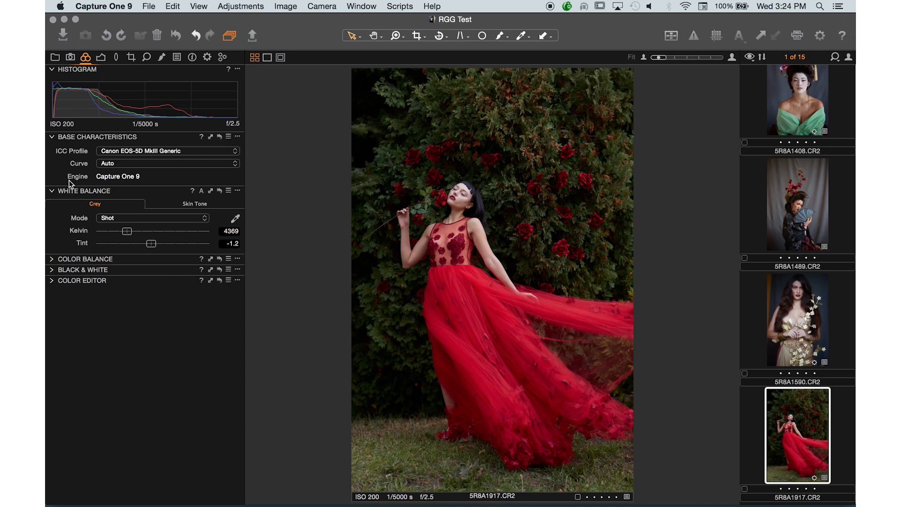
Try the Cloudy and Tungsten white balance modes on the portrait and return the mode to Shot.
{"action": "left_click", "coordinate": [127, 218]}
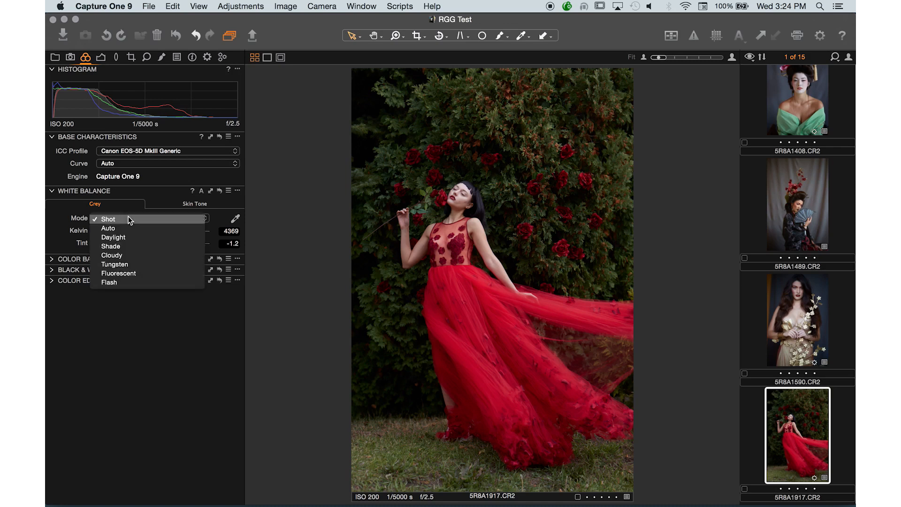
{"action": "left_click", "coordinate": [130, 257]}
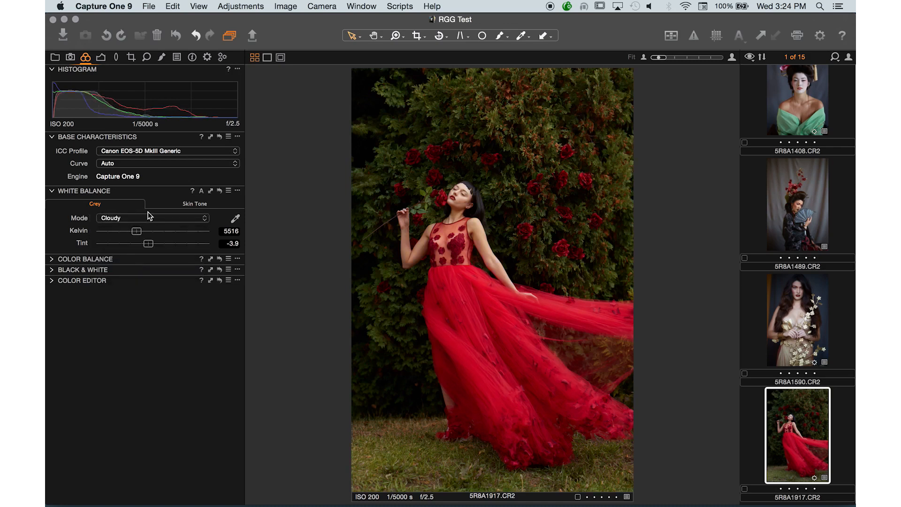
{"action": "left_click", "coordinate": [145, 218]}
{"action": "left_click", "coordinate": [142, 226]}
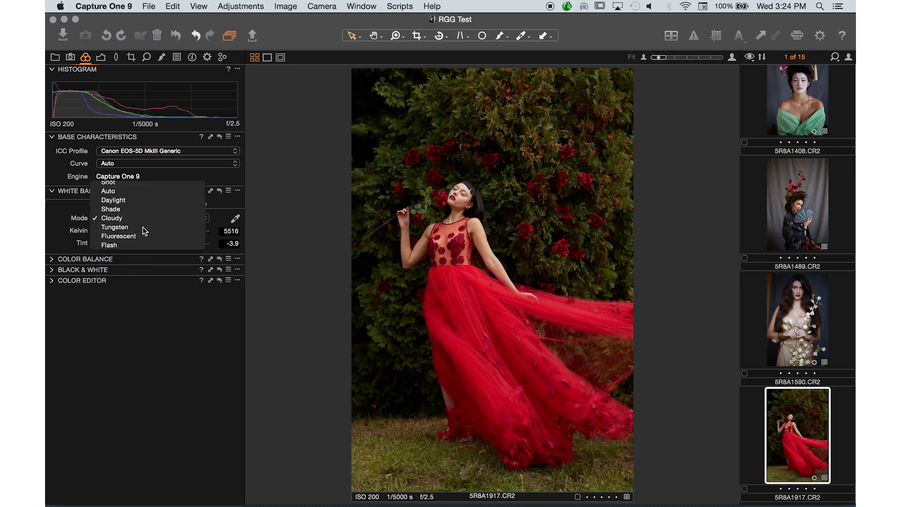
{"action": "left_click", "coordinate": [152, 220]}
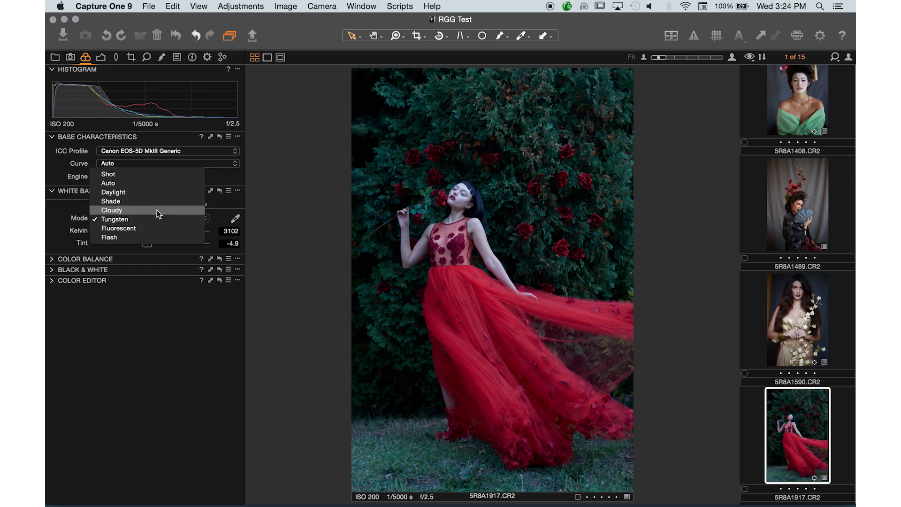
{"action": "left_click", "coordinate": [156, 172]}
Sample several spots on the foliage and roses with the grey white balance picker, and return the mode to Shot.
{"action": "left_click", "coordinate": [236, 219]}
{"action": "left_click", "coordinate": [465, 115]}
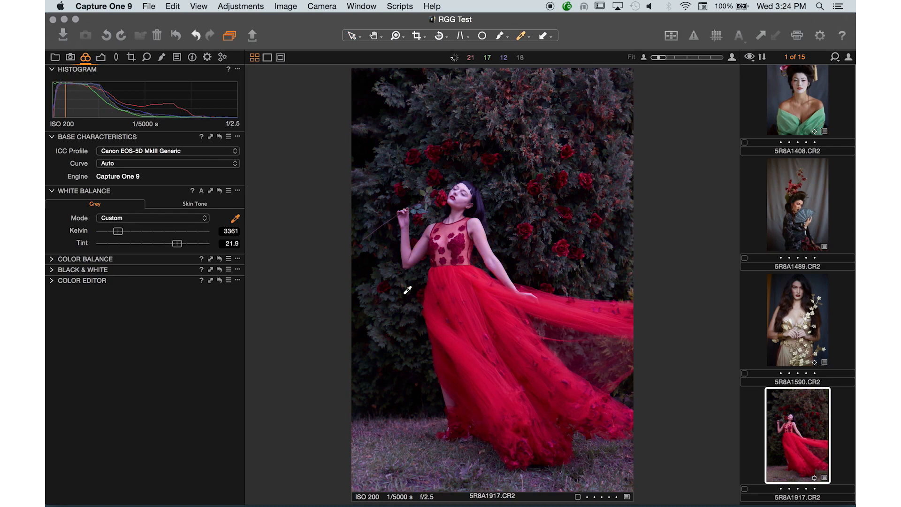
{"action": "left_click", "coordinate": [376, 371]}
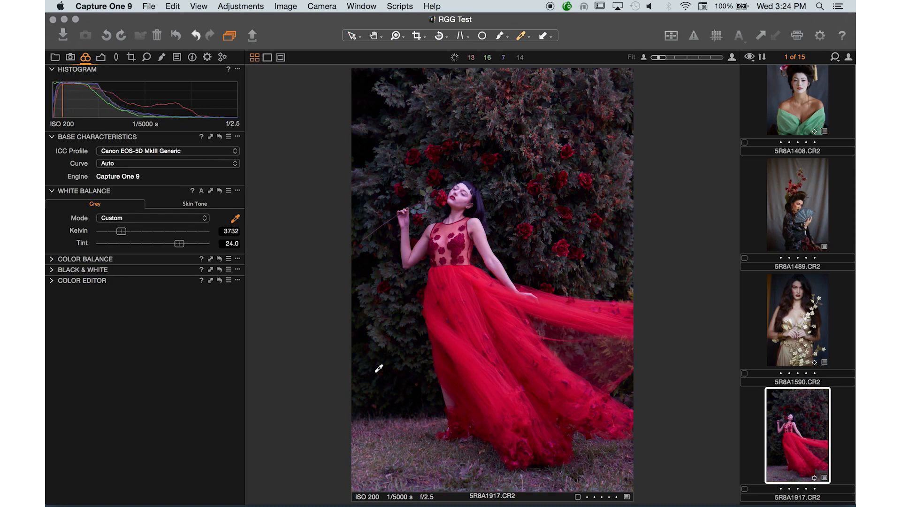
{"action": "left_click", "coordinate": [472, 136]}
{"action": "left_click", "coordinate": [517, 159]}
{"action": "left_click", "coordinate": [508, 185]}
{"action": "left_click", "coordinate": [563, 243]}
{"action": "left_click", "coordinate": [565, 240]}
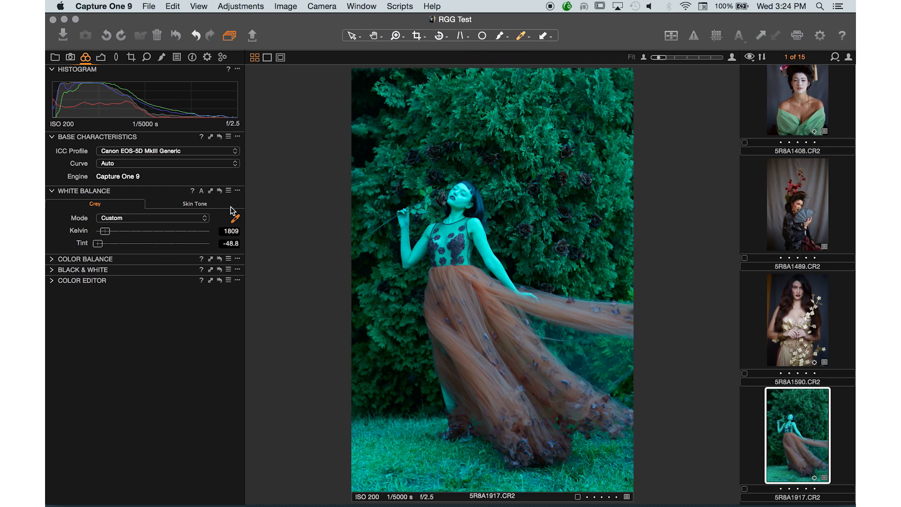
{"action": "left_click", "coordinate": [162, 218]}
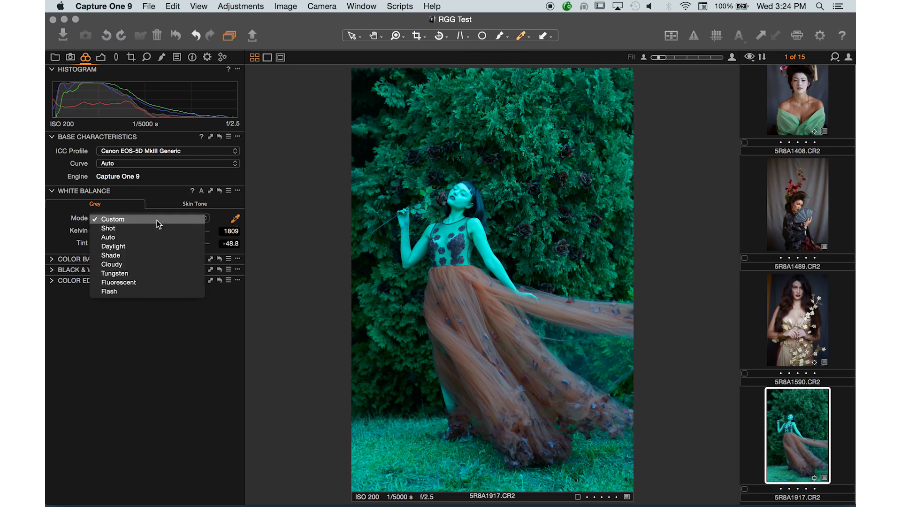
{"action": "left_click", "coordinate": [149, 228]}
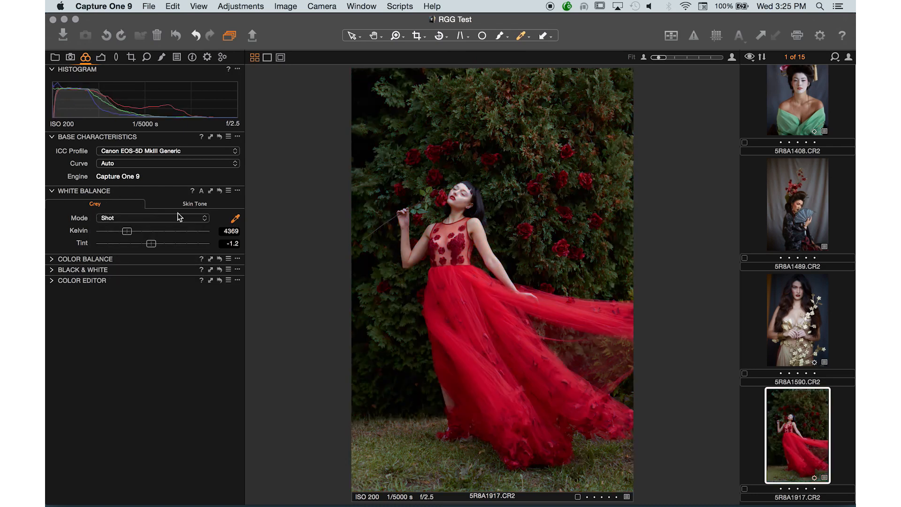
Set the white balance to 11789 Kelvin and -50.0 tint, compare it by resetting temporarily, and reset the White Balance adjustments.
{"action": "left_click_drag", "start_coordinate": [147, 242], "coordinate": [192, 239]}
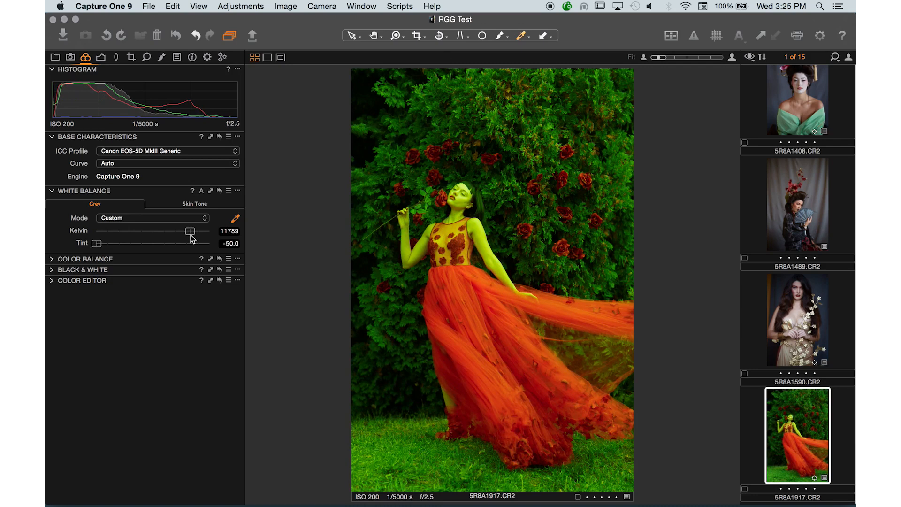
{"action": "left_click", "coordinate": [220, 191]}
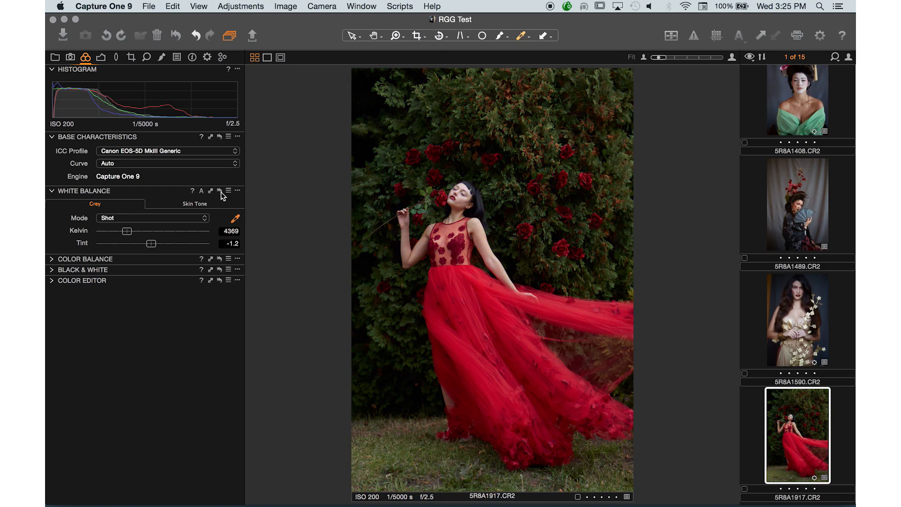
{"action": "left_click", "coordinate": [220, 192], "text": "alt"}
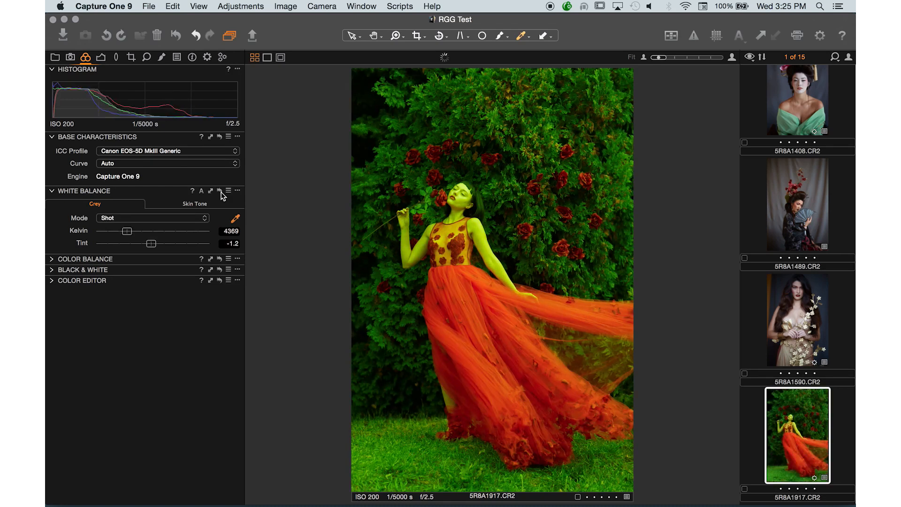
{"action": "left_click", "coordinate": [221, 193], "text": "alt"}
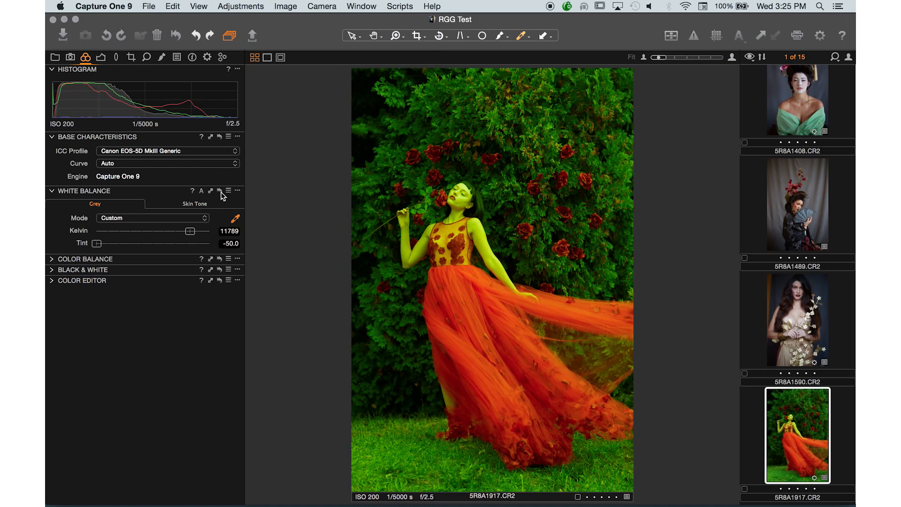
{"action": "left_click", "coordinate": [221, 193], "text": "alt"}
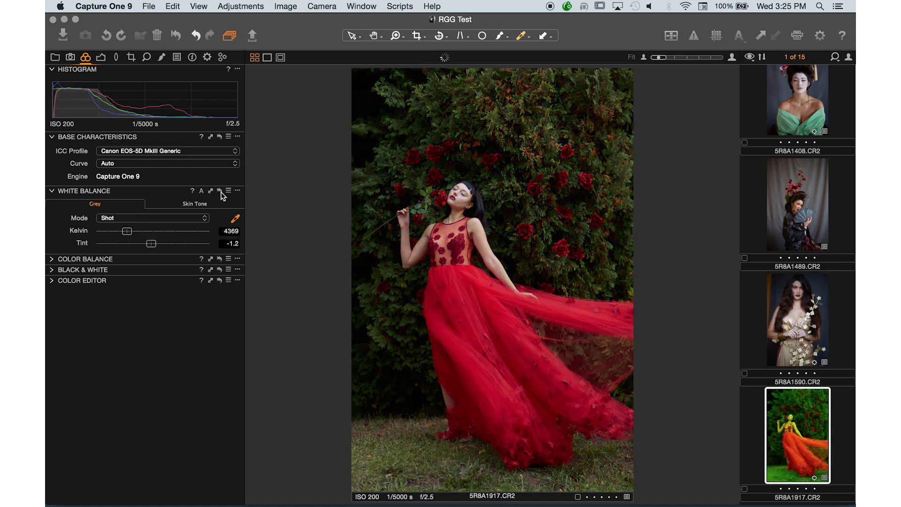
{"action": "left_click", "coordinate": [220, 193], "text": "alt"}
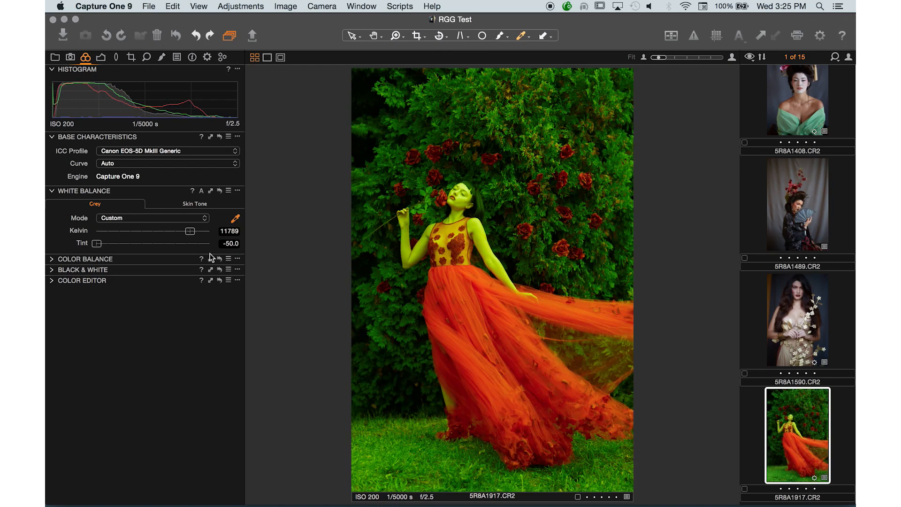
{"action": "left_click", "coordinate": [219, 191]}
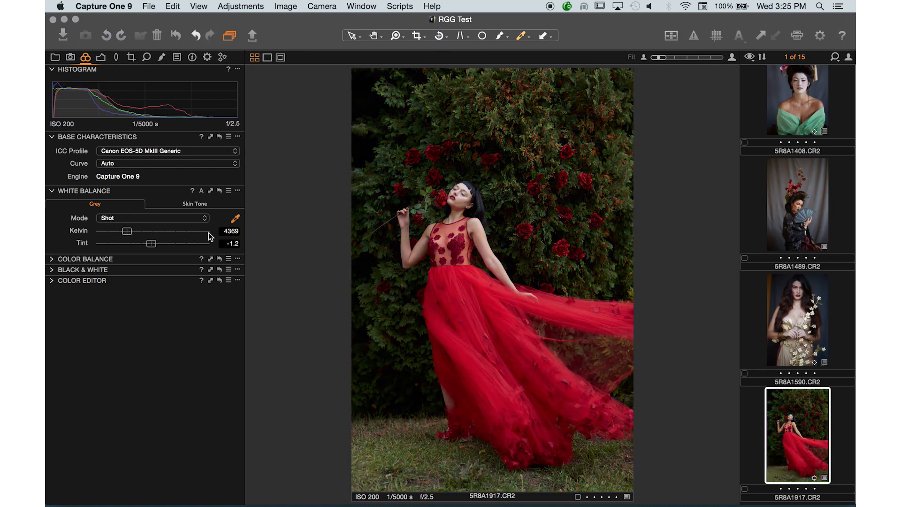
Undo the White Balance reset and the exaggerated Kelvin and tint adjustments one after another.
{"action": "key", "text": "super+z"}
{"action": "key", "text": "super+z"}
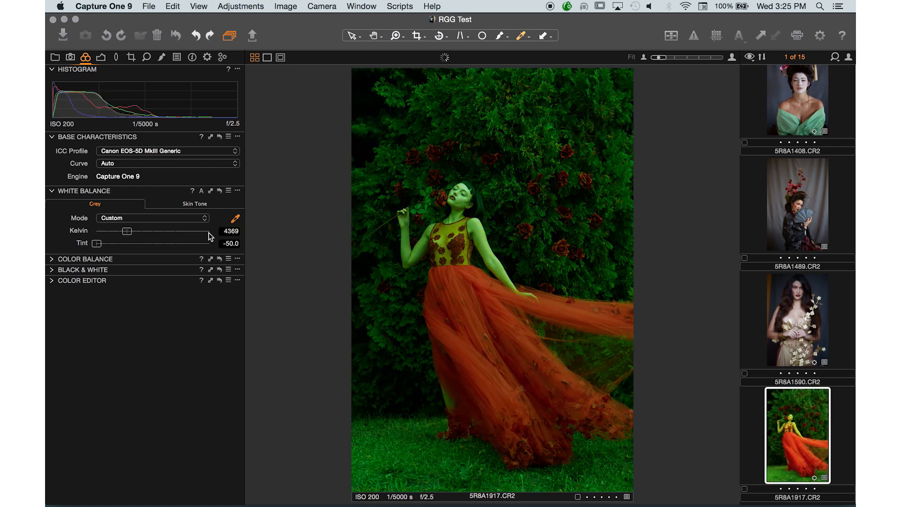
{"action": "key", "text": "super+z"}
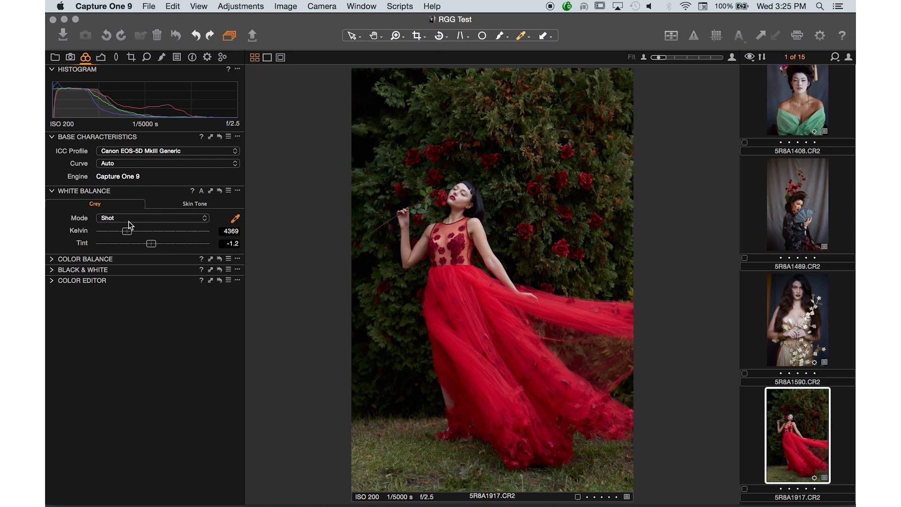
Set the white balance by skin tone, using the Beige - Deep preset and sampling the skin on the model's arm.
{"action": "left_click", "coordinate": [194, 203]}
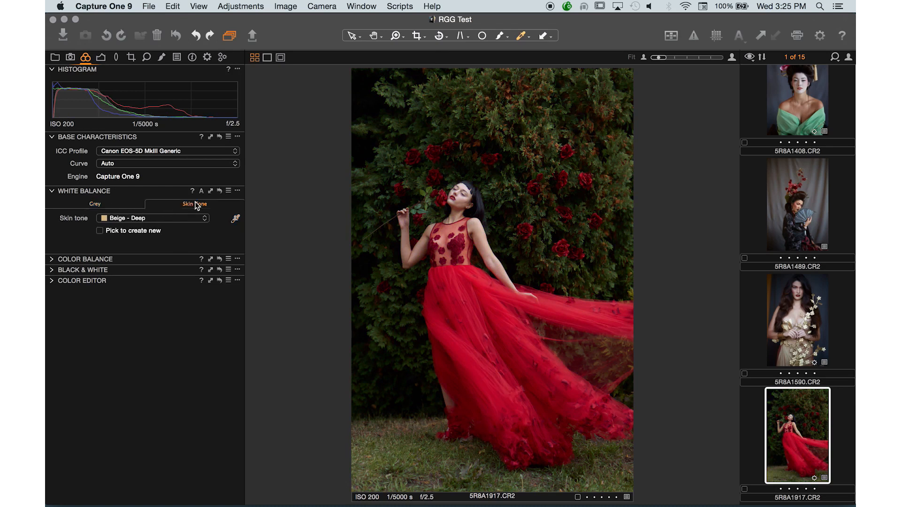
{"action": "left_click", "coordinate": [235, 218]}
{"action": "left_click", "coordinate": [486, 234]}
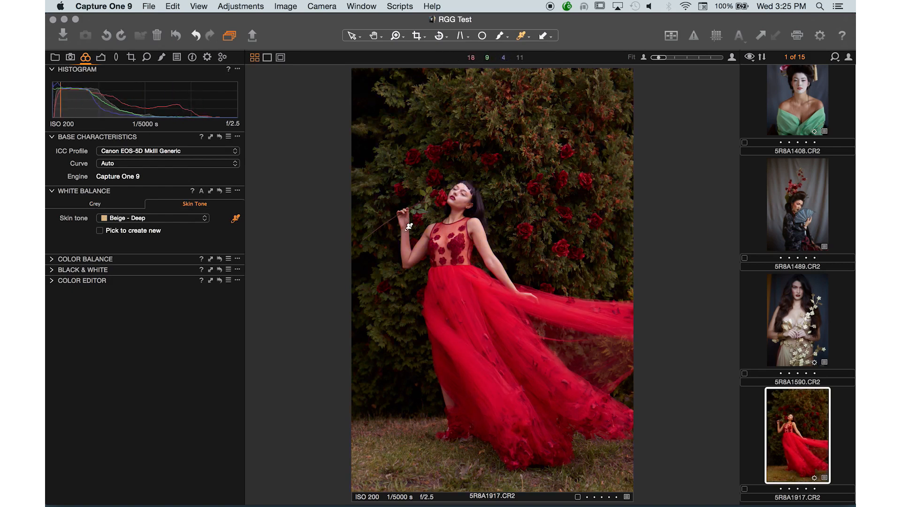
Sample the dark foliage with the skin tone picker, then reset the White Balance adjustments and view the built-in skin tone presets.
{"action": "left_click", "coordinate": [393, 363]}
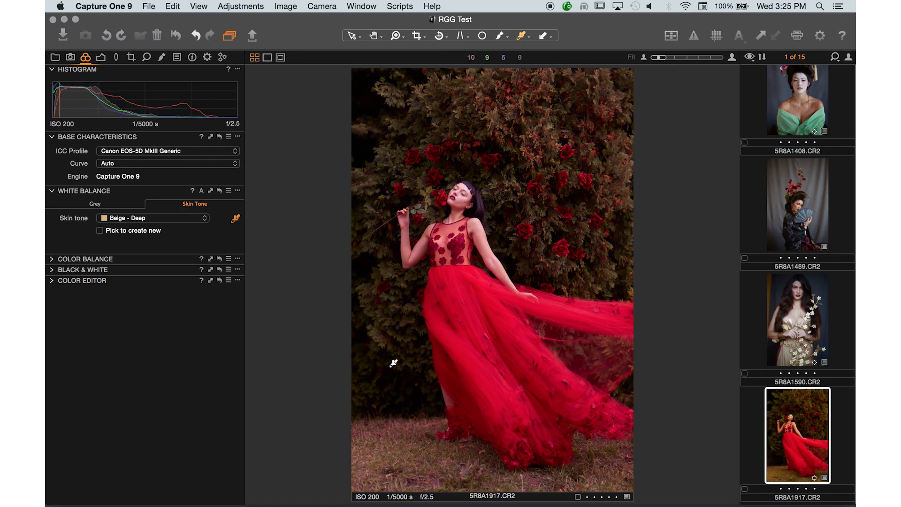
{"action": "left_click", "coordinate": [219, 191]}
{"action": "left_click", "coordinate": [179, 218]}
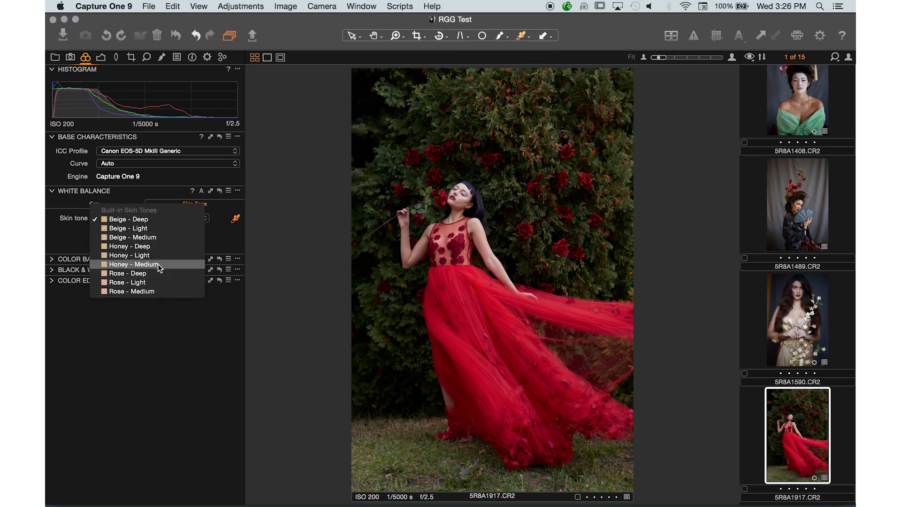
{"action": "left_click", "coordinate": [232, 240]}
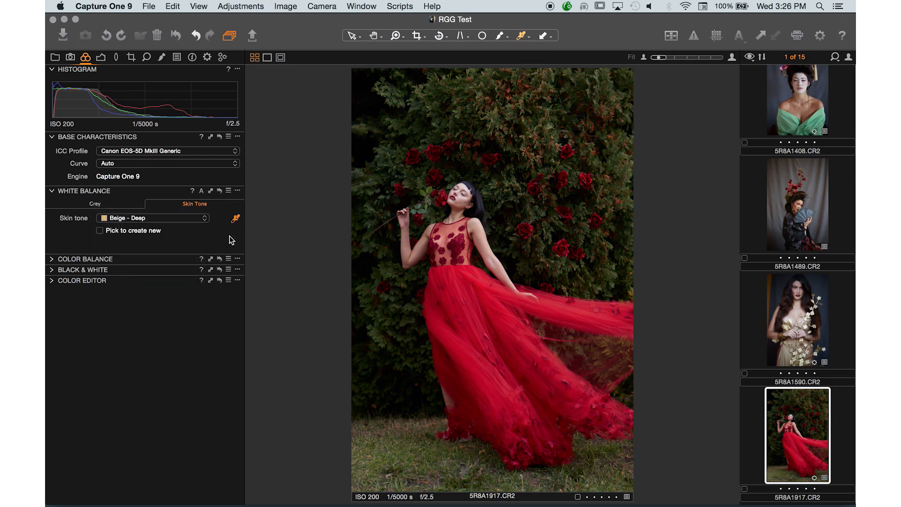
Expand the Color Balance tool in Master mode, with White Balance collapsed and the Select cursor active.
{"action": "left_click", "coordinate": [51, 260]}
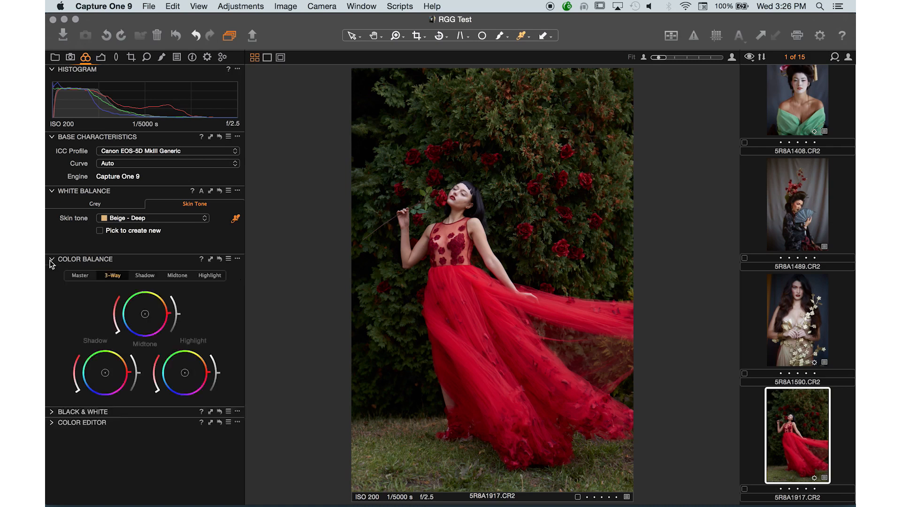
{"action": "left_click", "coordinate": [52, 191]}
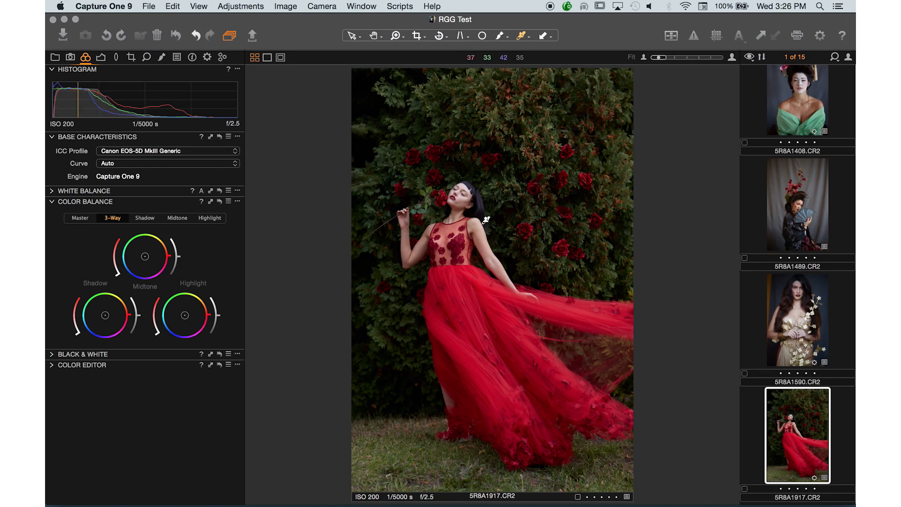
{"action": "left_click", "coordinate": [357, 36]}
{"action": "left_click", "coordinate": [80, 218]}
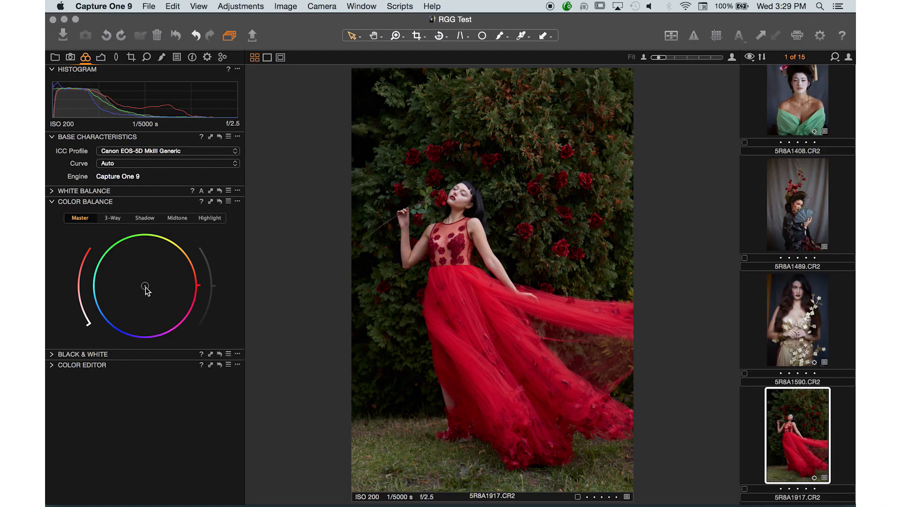
Tint the whole image with the master color wheel, trying strong orange-yellow, yellow and blue before settling on a moderate warm yellow.
{"action": "left_click_drag", "start_coordinate": [146, 287], "coordinate": [180, 255]}
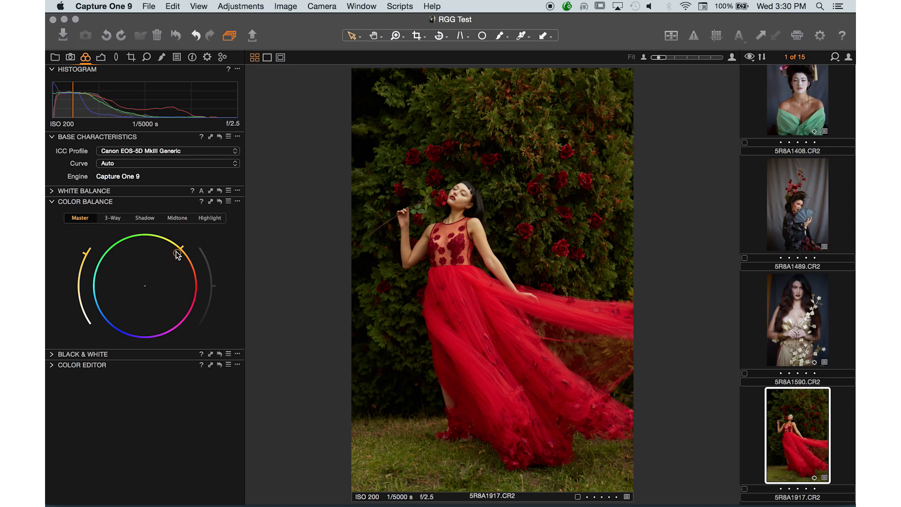
{"action": "left_click_drag", "start_coordinate": [177, 255], "coordinate": [173, 250]}
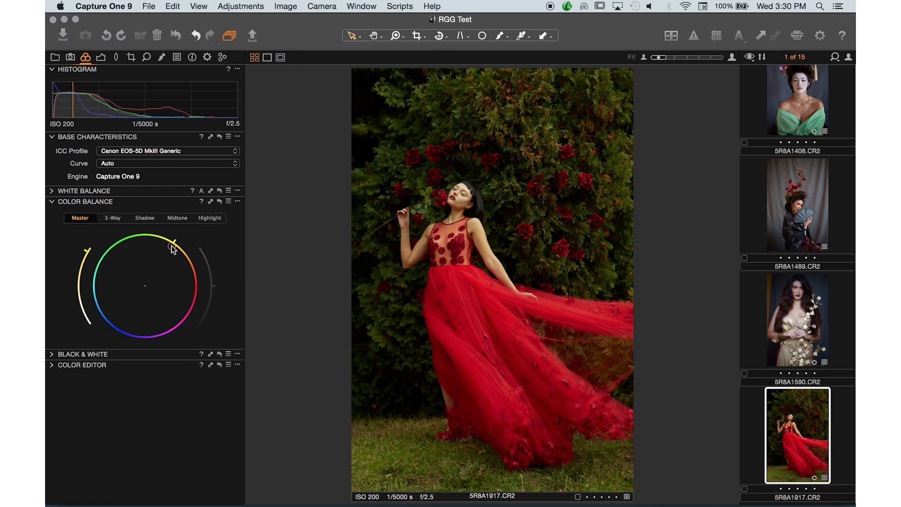
{"action": "left_click_drag", "start_coordinate": [173, 246], "coordinate": [112, 318]}
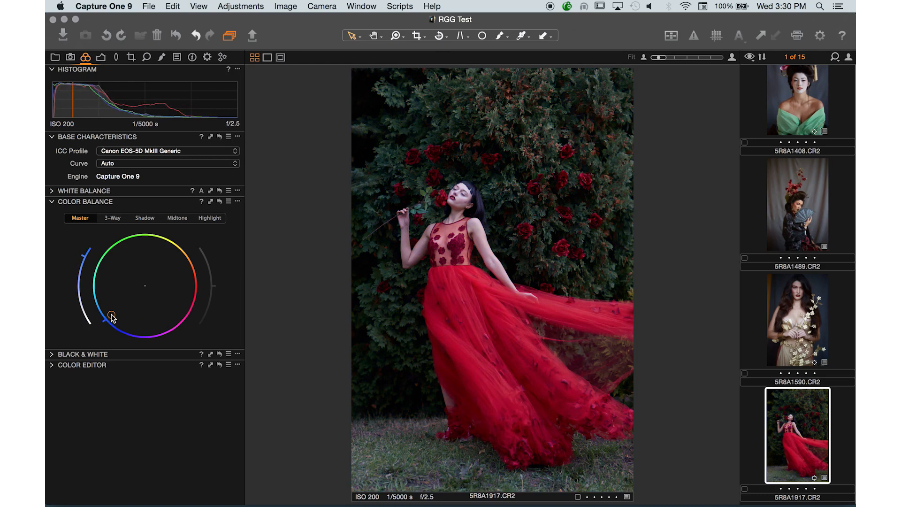
{"action": "left_click_drag", "start_coordinate": [111, 317], "coordinate": [162, 261]}
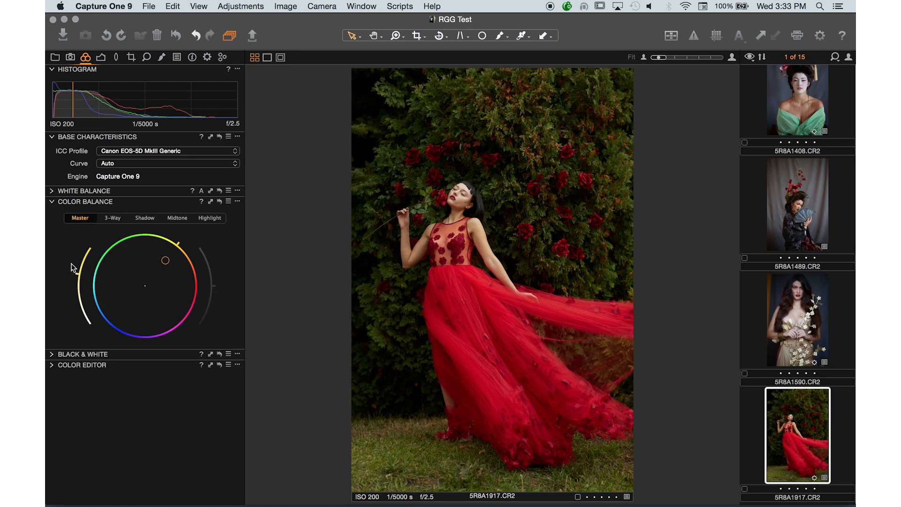
Vary the master yellow tint's saturation from maximum down to neutral, then apply a moderate yellow tint to the whole image.
{"action": "left_click_drag", "start_coordinate": [74, 278], "coordinate": [83, 240]}
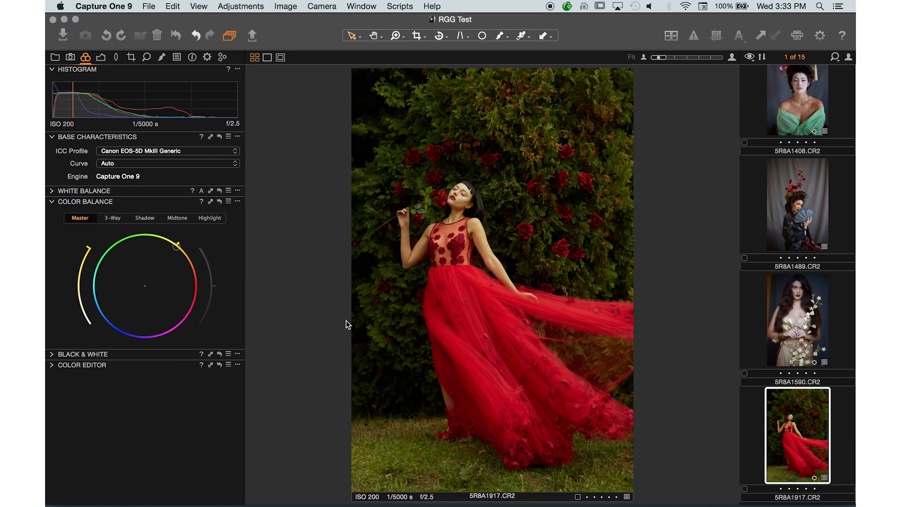
{"action": "mouse_move", "coordinate": [177, 247]}
{"action": "left_mouse_down"}
{"action": "mouse_move", "coordinate": [159, 266]}
{"action": "mouse_move", "coordinate": [168, 255]}
{"action": "left_mouse_up"}
{"action": "left_click_drag", "start_coordinate": [78, 261], "coordinate": [83, 315]}
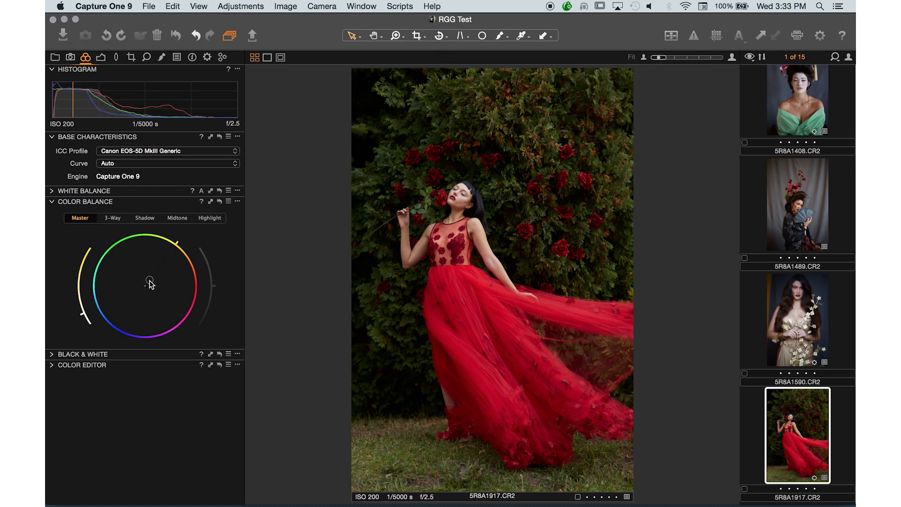
{"action": "left_click_drag", "start_coordinate": [81, 316], "coordinate": [90, 328]}
{"action": "mouse_move", "coordinate": [145, 286]}
{"action": "left_mouse_down"}
{"action": "mouse_move", "coordinate": [171, 259]}
{"action": "mouse_move", "coordinate": [144, 289]}
{"action": "left_mouse_up"}
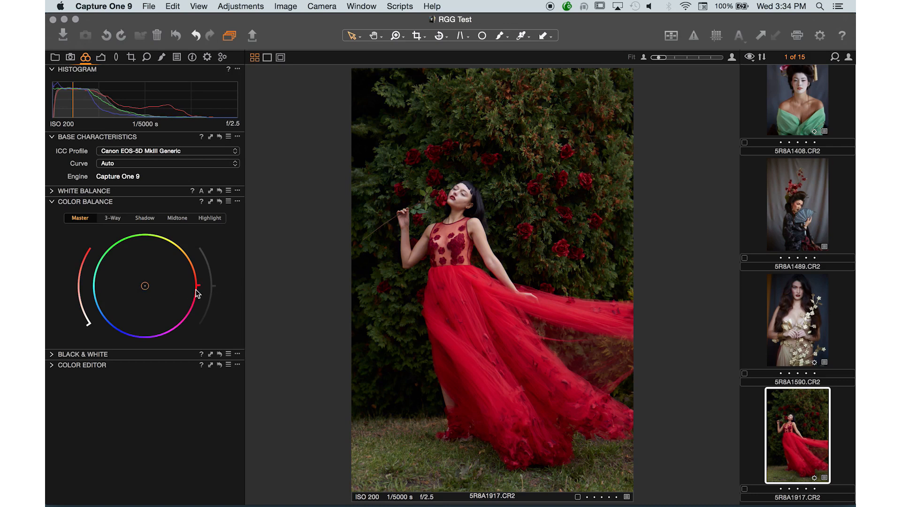
{"action": "left_click_drag", "start_coordinate": [145, 286], "coordinate": [156, 262]}
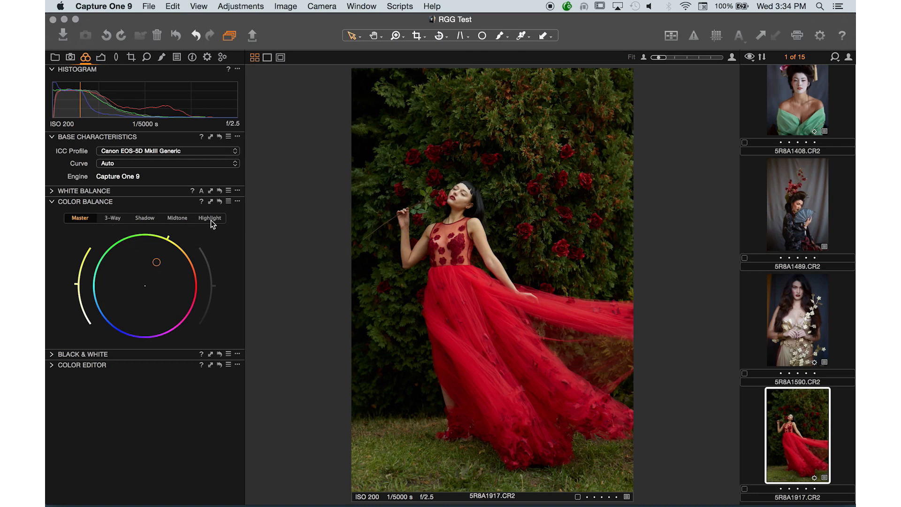
View the 3-Way, Shadow, Midtone and Highlight wheels of the Color Balance tool, finishing on Highlight.
{"action": "left_click", "coordinate": [113, 218]}
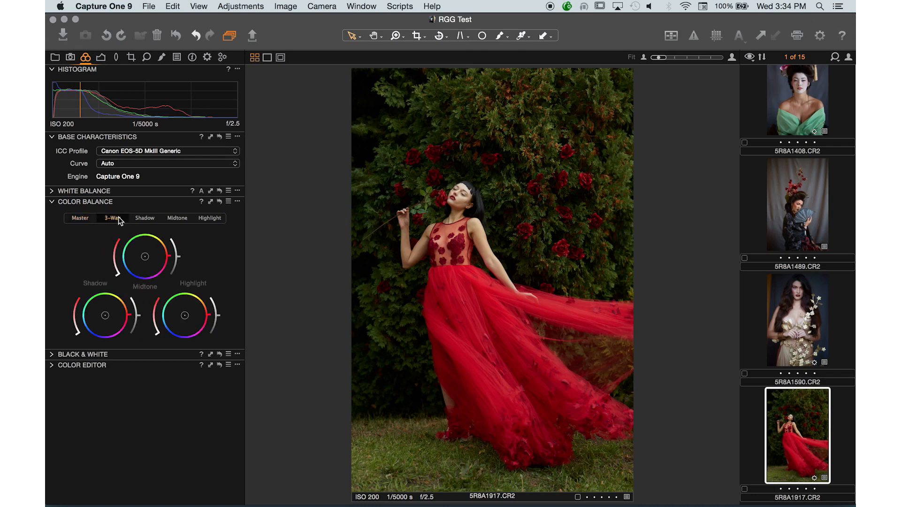
{"action": "left_click", "coordinate": [144, 218]}
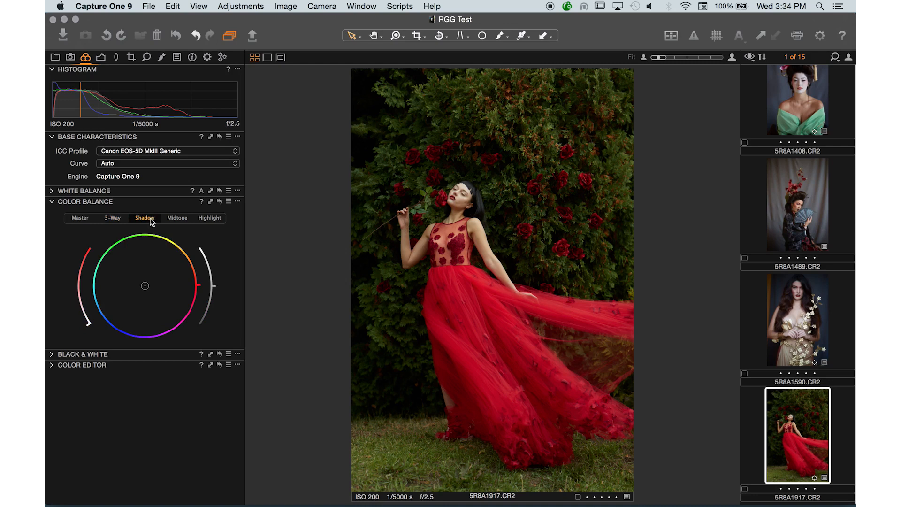
{"action": "left_click", "coordinate": [177, 219]}
{"action": "left_click", "coordinate": [211, 218]}
{"action": "left_click", "coordinate": [208, 218]}
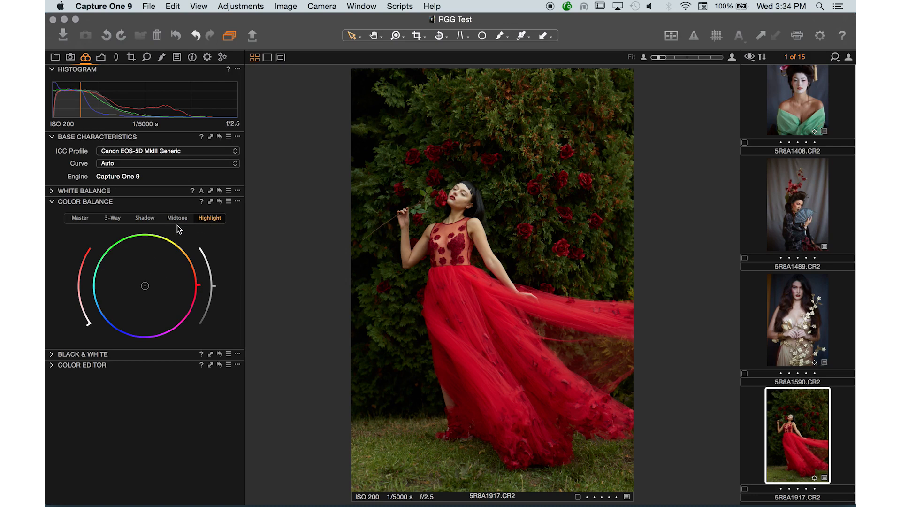
Tint the highlights warm yellow, the midtones blue-violet and the shadows blue with their separate Color Balance wheels.
{"action": "mouse_move", "coordinate": [145, 286]}
{"action": "left_mouse_down"}
{"action": "mouse_move", "coordinate": [164, 262]}
{"action": "mouse_move", "coordinate": [155, 273]}
{"action": "left_mouse_up"}
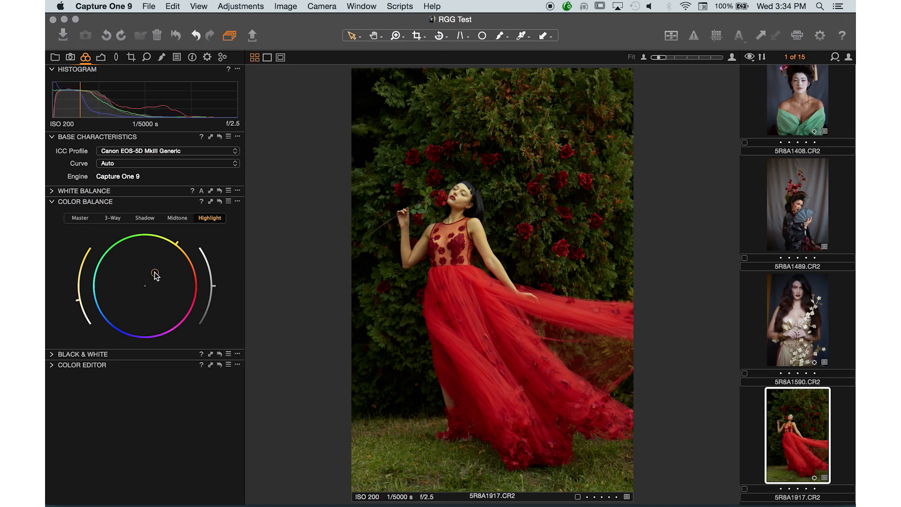
{"action": "left_click", "coordinate": [181, 218]}
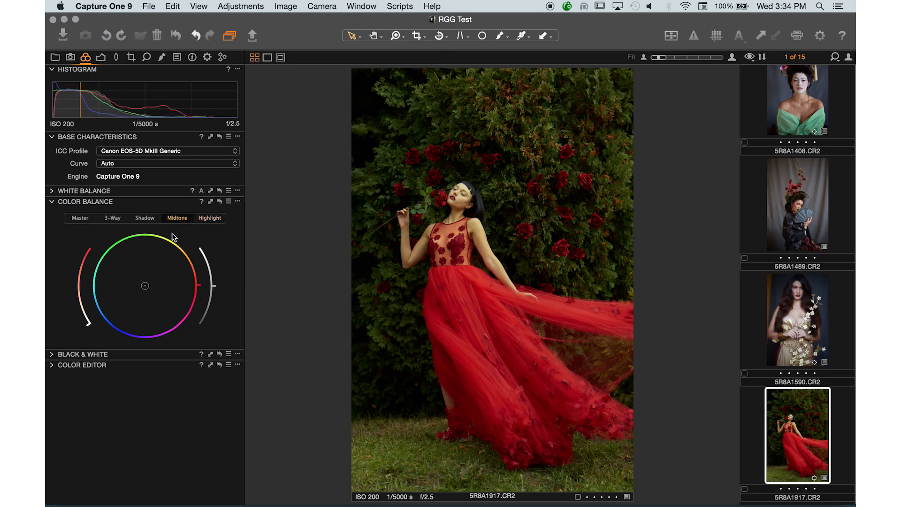
{"action": "left_click_drag", "start_coordinate": [146, 287], "coordinate": [136, 303]}
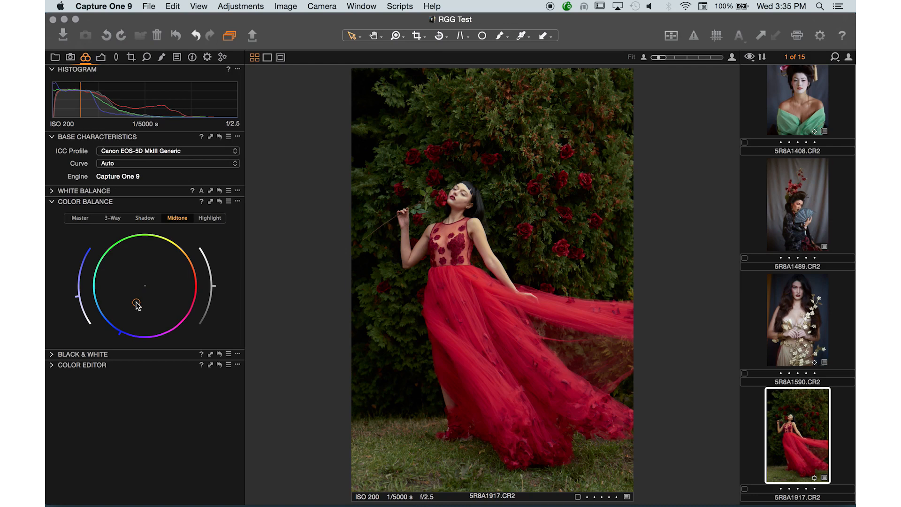
{"action": "mouse_move", "coordinate": [135, 302]}
{"action": "left_mouse_down"}
{"action": "mouse_move", "coordinate": [135, 294]}
{"action": "mouse_move", "coordinate": [150, 302]}
{"action": "mouse_move", "coordinate": [143, 311]}
{"action": "mouse_move", "coordinate": [148, 303]}
{"action": "mouse_move", "coordinate": [118, 284]}
{"action": "mouse_move", "coordinate": [125, 274]}
{"action": "mouse_move", "coordinate": [147, 275]}
{"action": "mouse_move", "coordinate": [133, 299]}
{"action": "left_mouse_up"}
{"action": "left_click", "coordinate": [153, 217]}
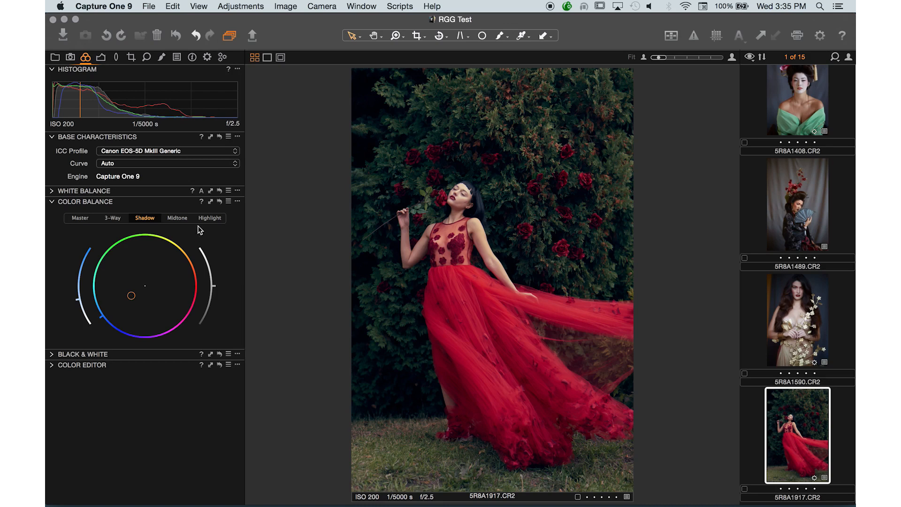
Compare the portrait with and without the Color Balance tints, both fitted to the viewer and at 50% on the model.
{"action": "left_click", "coordinate": [219, 201]}
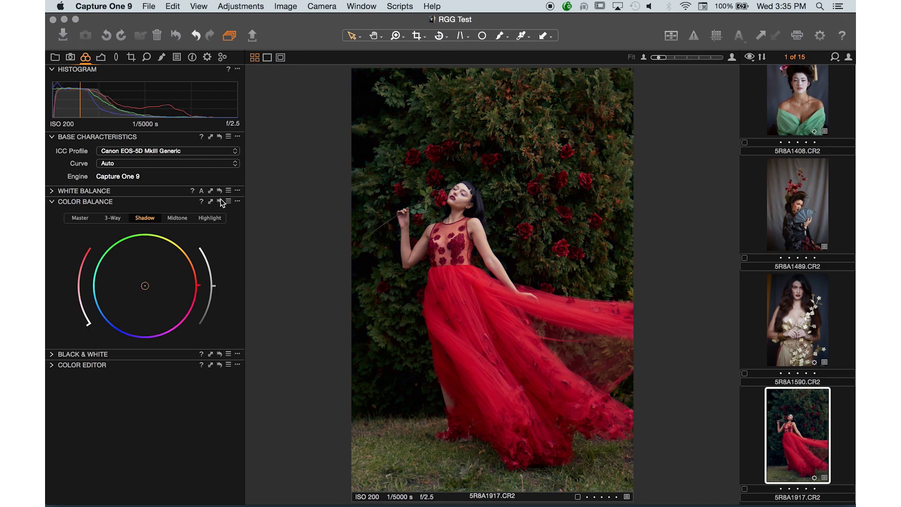
{"action": "left_click", "coordinate": [220, 200], "text": "alt"}
{"action": "left_click", "coordinate": [452, 215]}
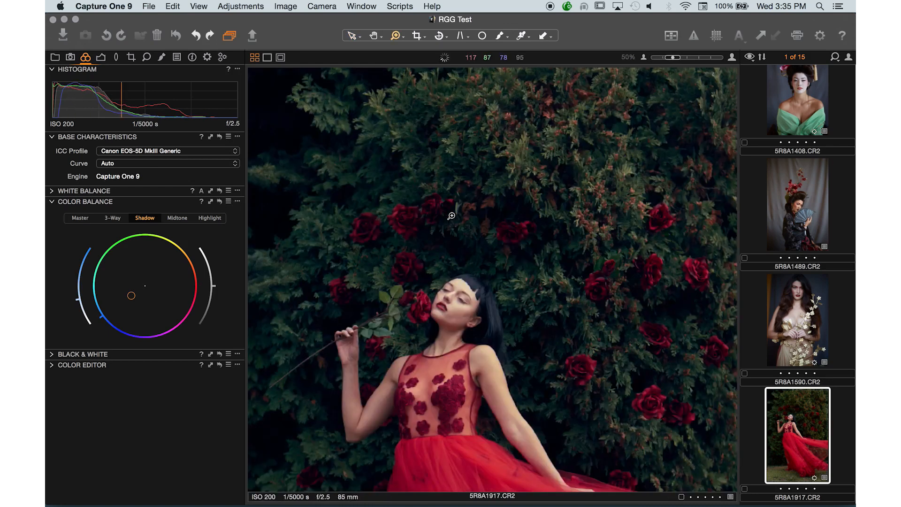
{"action": "left_click_drag", "start_coordinate": [469, 319], "coordinate": [481, 229]}
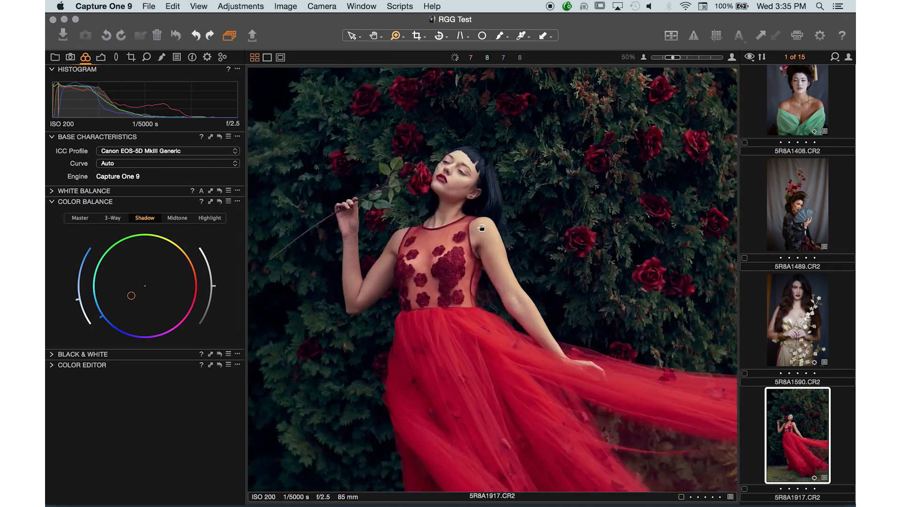
{"action": "left_click", "coordinate": [220, 204]}
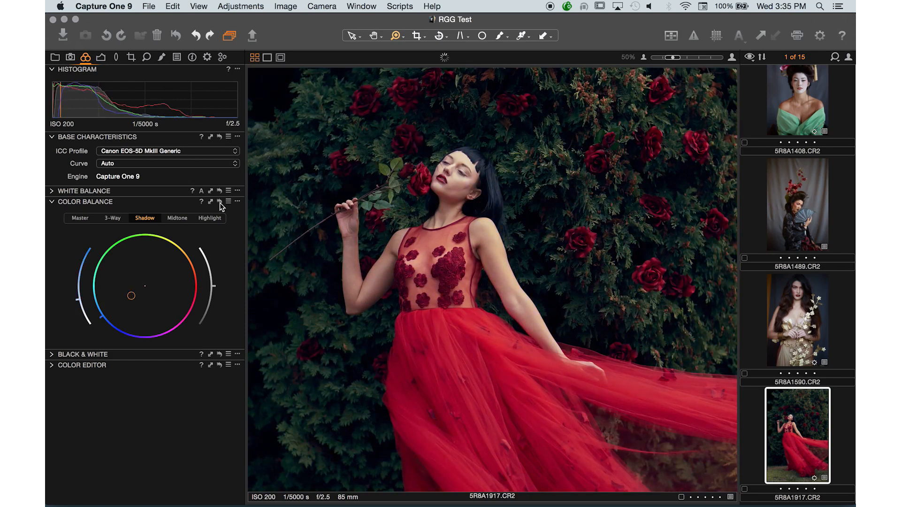
{"action": "left_click", "coordinate": [220, 202], "text": "alt"}
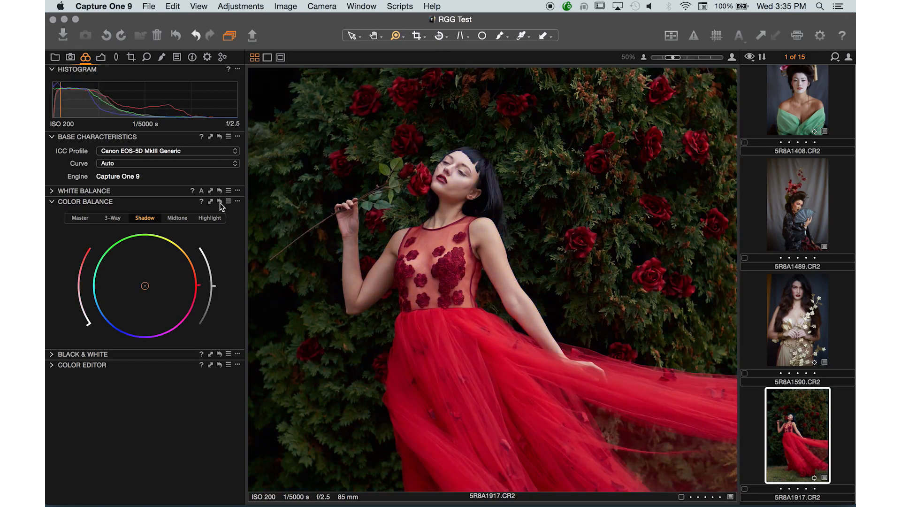
{"action": "left_click_drag", "start_coordinate": [220, 202], "coordinate": [220, 204]}
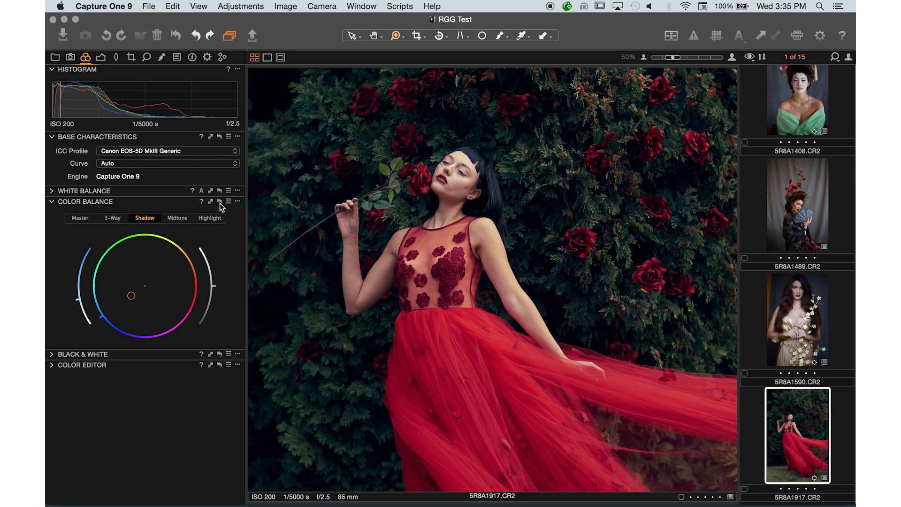
{"action": "key", "text": "super+0"}
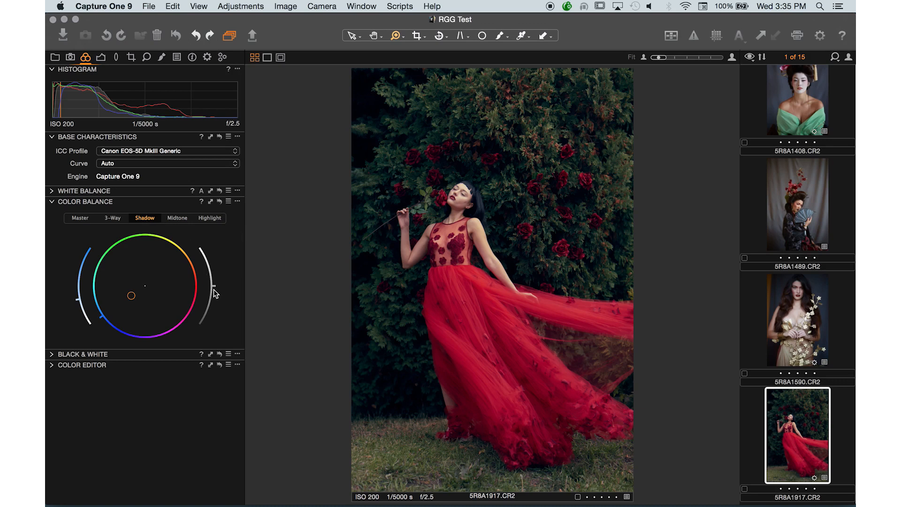
Try the lightness control on the Color Balance range wheels, raising the midtone lightness slightly.
{"action": "mouse_move", "coordinate": [217, 291]}
{"action": "left_mouse_down"}
{"action": "mouse_move", "coordinate": [207, 258]}
{"action": "mouse_move", "coordinate": [213, 293]}
{"action": "mouse_move", "coordinate": [203, 312]}
{"action": "mouse_move", "coordinate": [212, 278]}
{"action": "mouse_move", "coordinate": [213, 287]}
{"action": "left_mouse_up"}
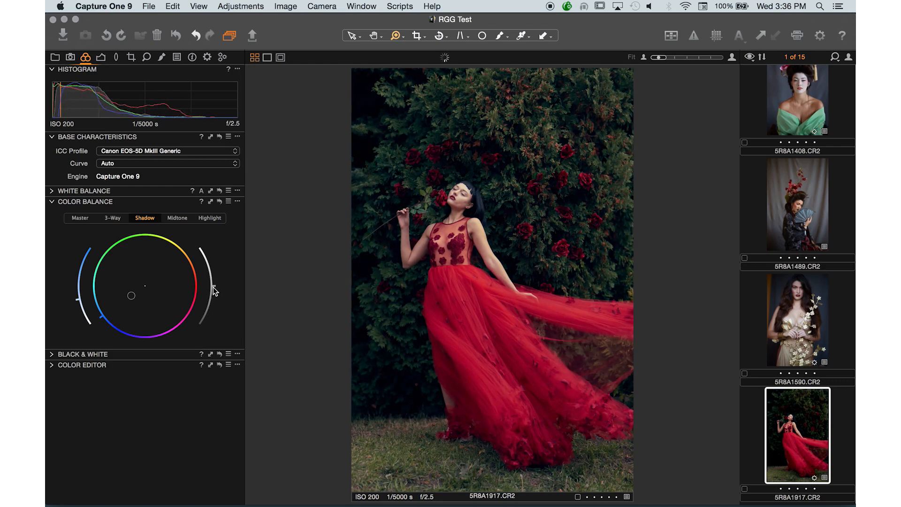
{"action": "left_click", "coordinate": [211, 219]}
{"action": "left_click_drag", "start_coordinate": [215, 287], "coordinate": [211, 270]}
{"action": "mouse_move", "coordinate": [213, 281]}
{"action": "left_mouse_down"}
{"action": "mouse_move", "coordinate": [211, 308]}
{"action": "mouse_move", "coordinate": [213, 256]}
{"action": "mouse_move", "coordinate": [211, 311]}
{"action": "mouse_move", "coordinate": [221, 252]}
{"action": "mouse_move", "coordinate": [219, 308]}
{"action": "mouse_move", "coordinate": [221, 262]}
{"action": "mouse_move", "coordinate": [222, 275]}
{"action": "left_mouse_up"}
{"action": "left_click", "coordinate": [178, 218]}
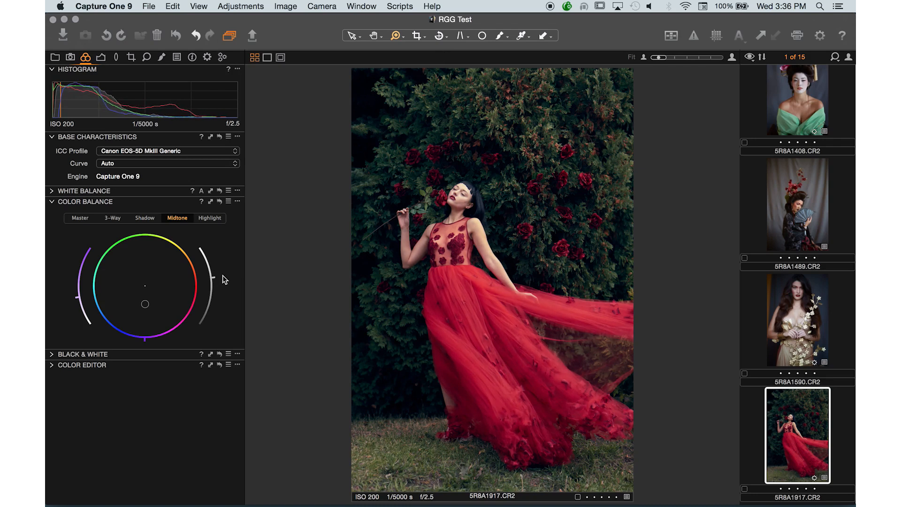
Compare the portrait before and after the combined Color Balance tint and lightness adjustments.
{"action": "left_click", "coordinate": [218, 201]}
{"action": "left_click", "coordinate": [219, 202]}
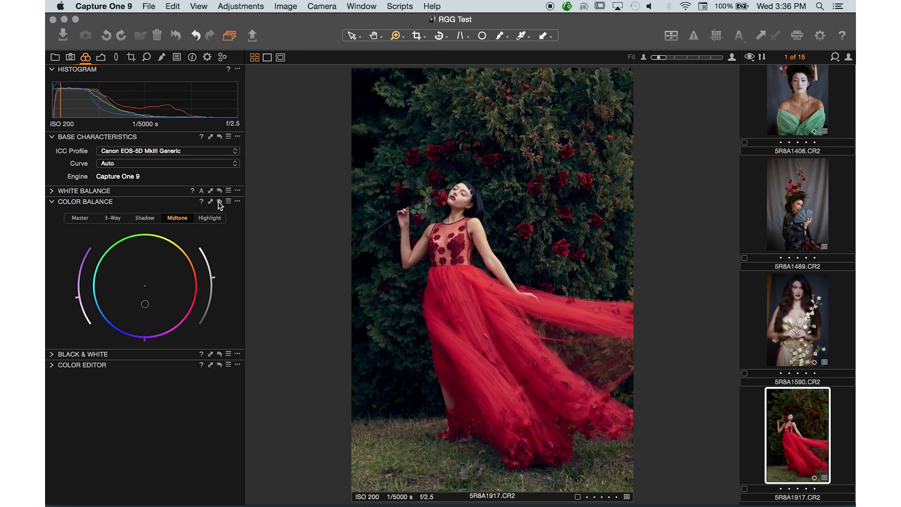
{"action": "left_click", "coordinate": [219, 202], "text": "alt"}
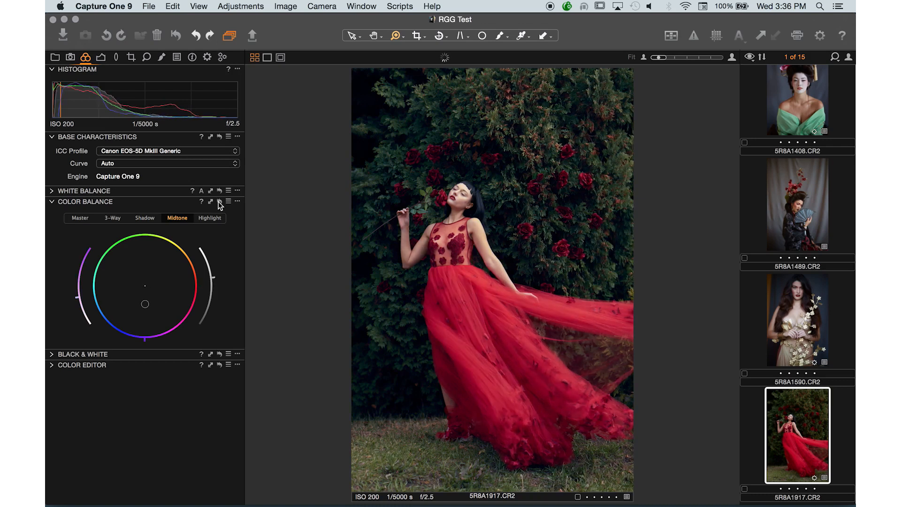
{"action": "left_click", "coordinate": [219, 201], "text": "alt"}
{"action": "left_click", "coordinate": [218, 202], "text": "alt"}
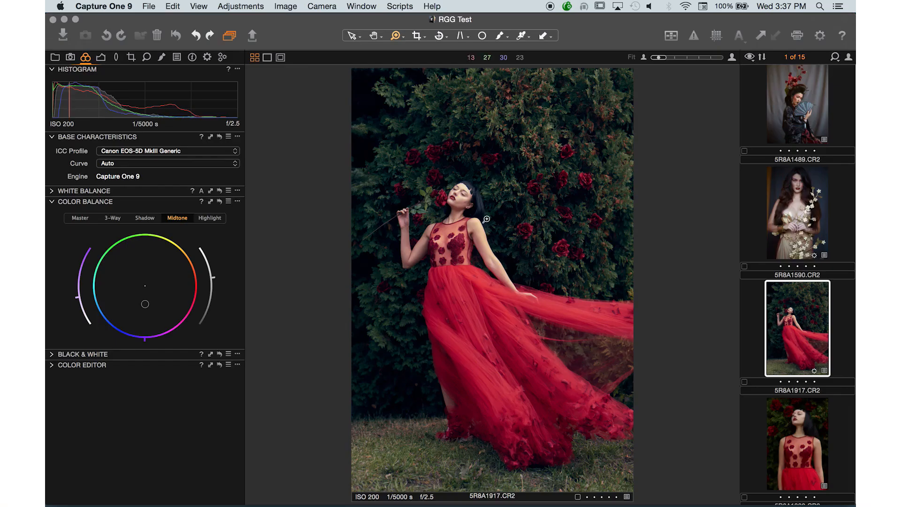
Reset the Color Balance adjustments and leave only the Black & White tool expanded below the histogram.
{"action": "left_click", "coordinate": [220, 201]}
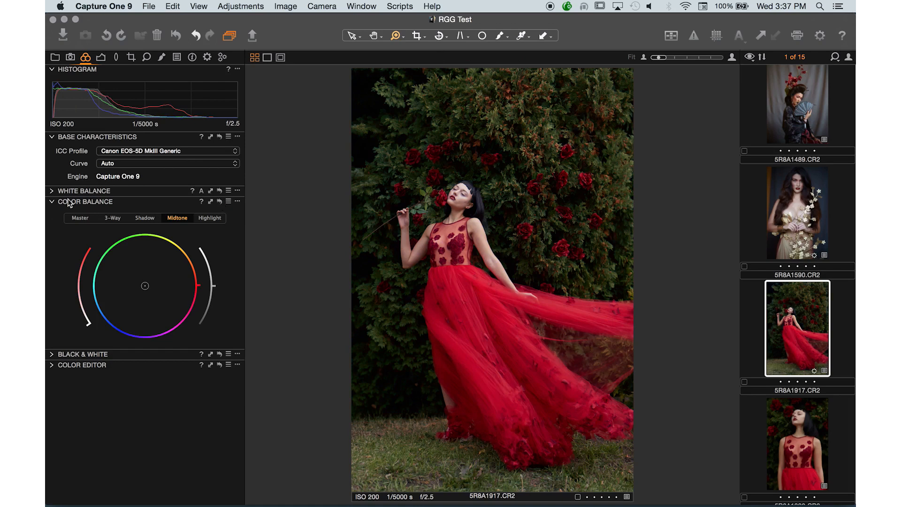
{"action": "left_click", "coordinate": [52, 202]}
{"action": "left_click", "coordinate": [52, 136]}
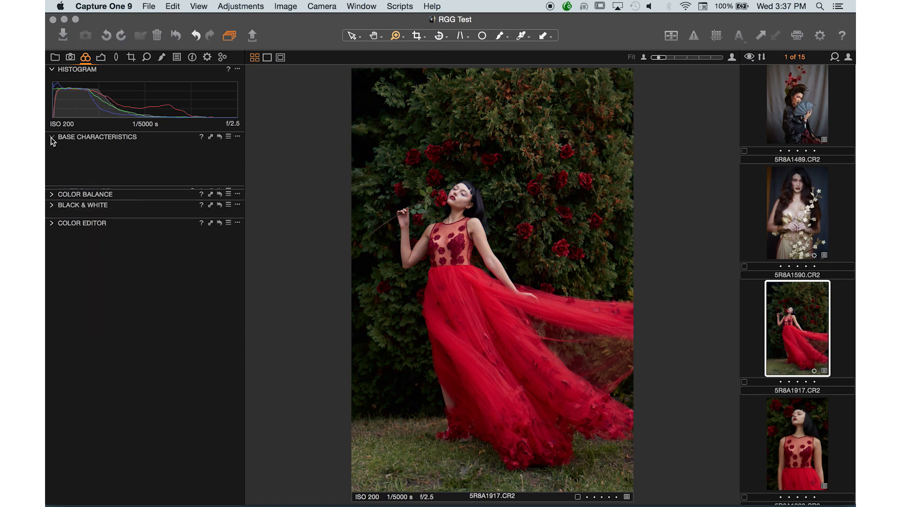
{"action": "left_click", "coordinate": [52, 160]}
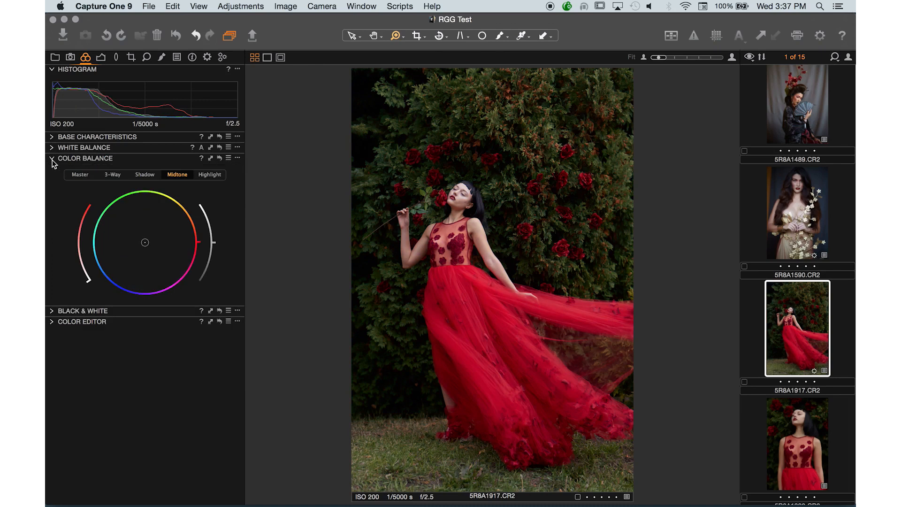
{"action": "left_click", "coordinate": [52, 159]}
{"action": "left_click", "coordinate": [53, 170]}
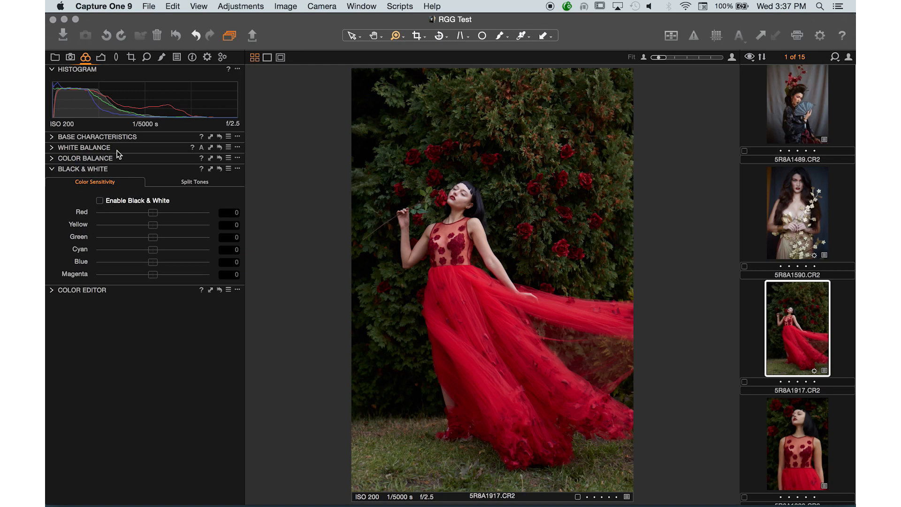
Switch to Lightroom, open the selected fig photo in Develop and expand its HSL / Color / B&W sliders.
{"action": "key", "text": "super+Tab"}
{"action": "key", "text": "super+Tab"}
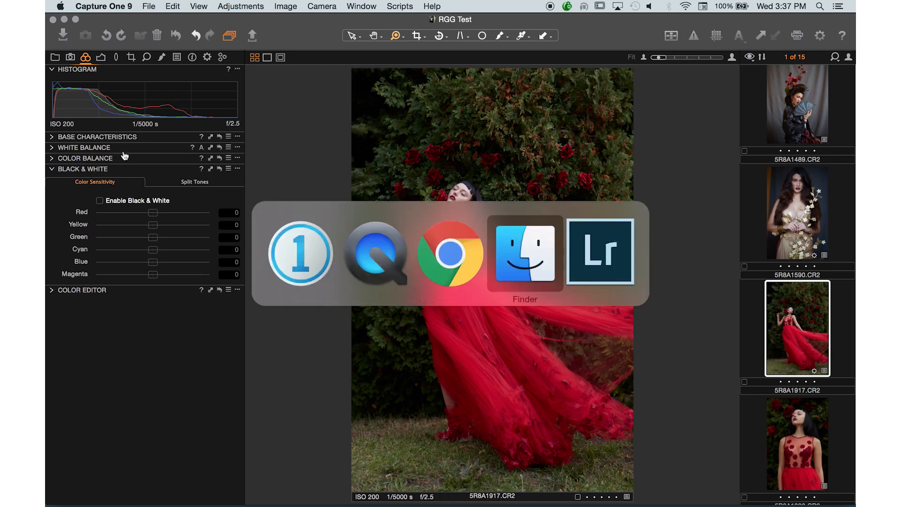
{"action": "key", "text": "super+Tab"}
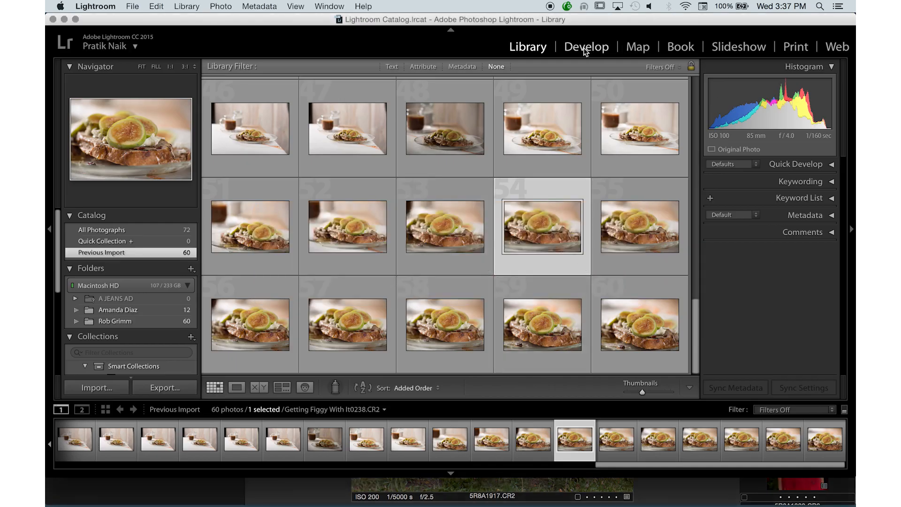
{"action": "left_click", "coordinate": [585, 48]}
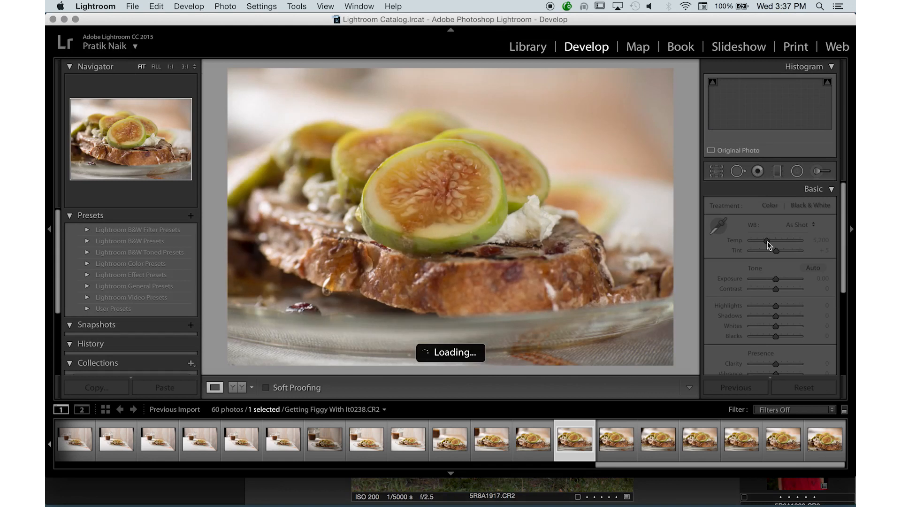
{"action": "scroll", "coordinate": [768, 244], "scroll_direction": "down", "scroll_amount": 5}
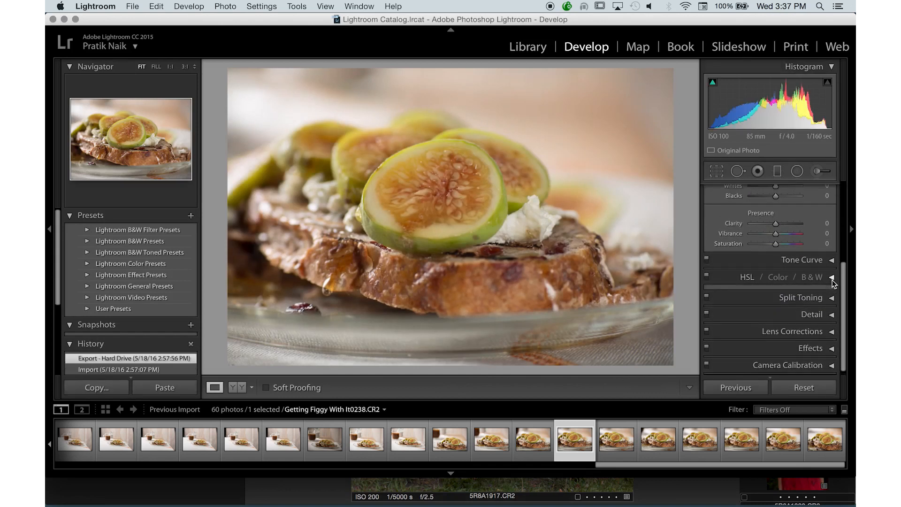
{"action": "left_click", "coordinate": [832, 278]}
{"action": "scroll", "coordinate": [785, 260], "scroll_direction": "down", "scroll_amount": 2}
{"action": "scroll", "coordinate": [785, 259], "scroll_direction": "down", "scroll_amount": 1}
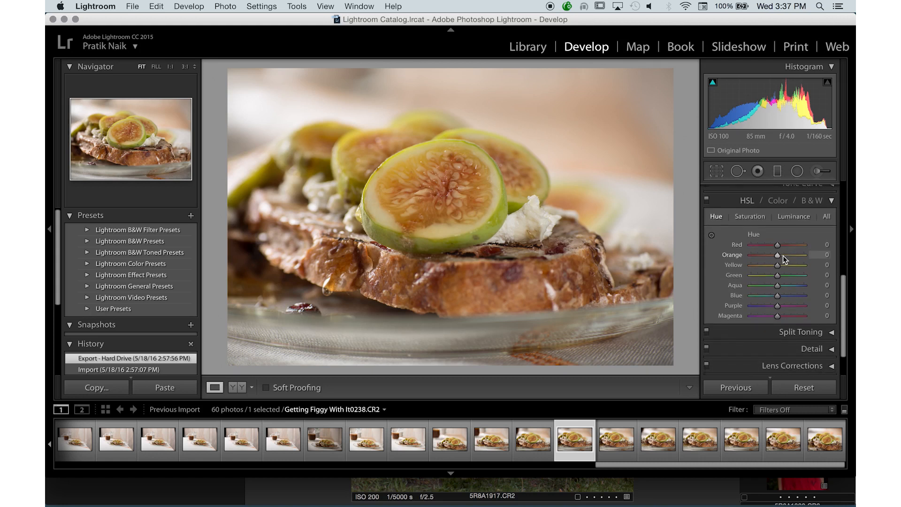
View the HSL Saturation and Luminance sliders, then return to Hue and try shifting Red before resetting it to 0.
{"action": "left_click", "coordinate": [743, 219]}
{"action": "left_click", "coordinate": [795, 216]}
{"action": "left_click", "coordinate": [716, 218]}
{"action": "mouse_move", "coordinate": [778, 248]}
{"action": "left_mouse_down"}
{"action": "mouse_move", "coordinate": [739, 249]}
{"action": "mouse_move", "coordinate": [816, 248]}
{"action": "mouse_move", "coordinate": [775, 247]}
{"action": "left_mouse_up"}
{"action": "double_click", "coordinate": [774, 246]}
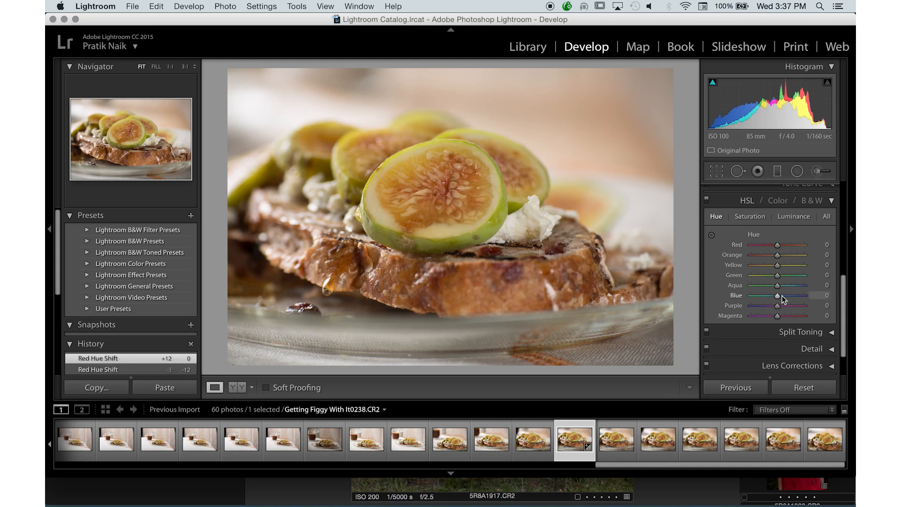
Convert the fig photo to black and white from the HSL / Color / B&W controls.
{"action": "scroll", "coordinate": [791, 268], "scroll_direction": "up", "scroll_amount": 3}
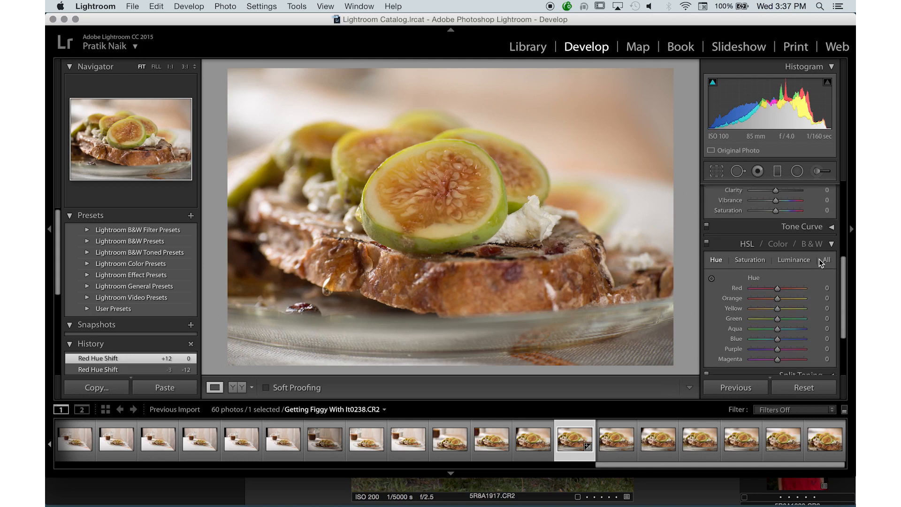
{"action": "left_click", "coordinate": [811, 244]}
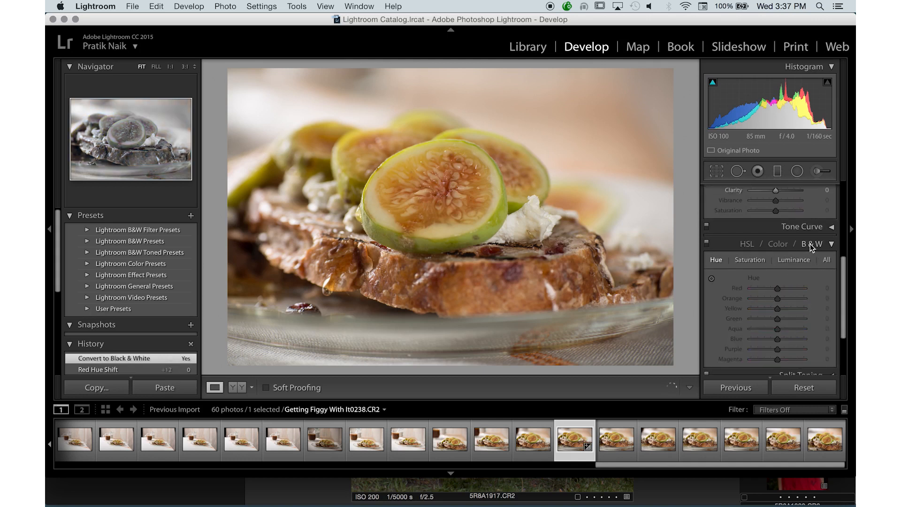
Review the Black & White Mix sliders for the fig photo and collapse the HSL / Color / B&W controls.
{"action": "scroll", "coordinate": [791, 291], "scroll_direction": "down", "scroll_amount": 3}
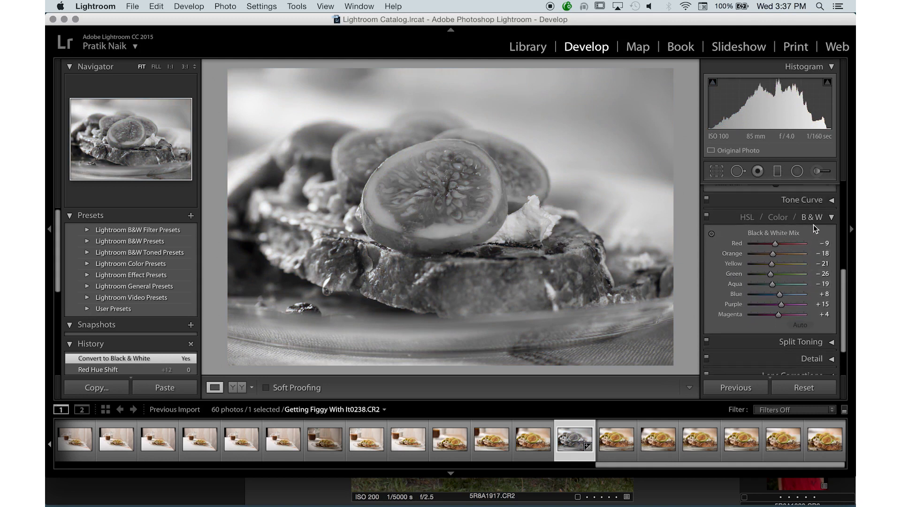
{"action": "left_click", "coordinate": [821, 219]}
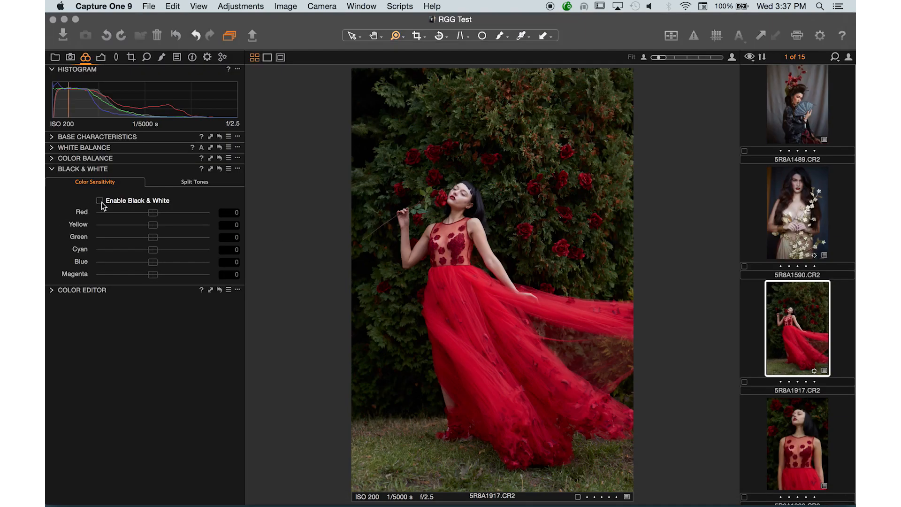
Switch to Capture One, enable Black & White on the red-dress photo, and set color sensitivity to Red 85, Yellow -39 and Green -40.
{"action": "left_click", "coordinate": [100, 200]}
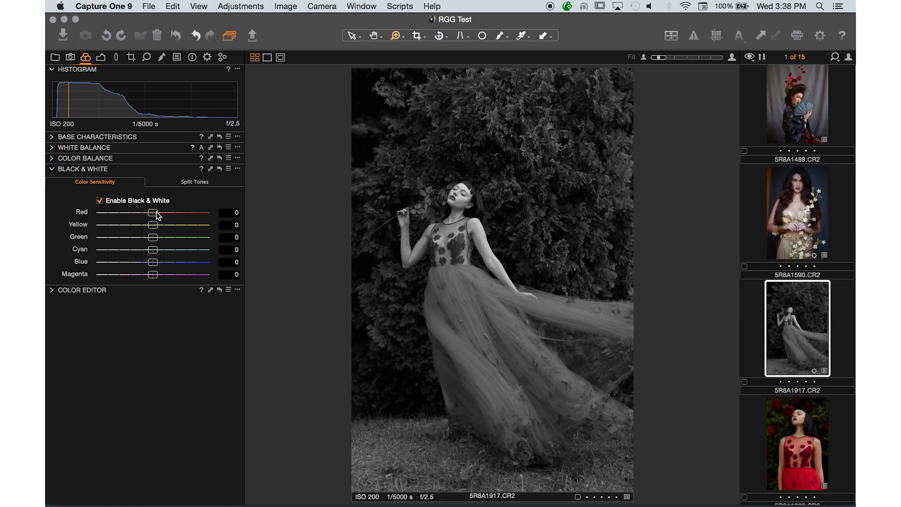
{"action": "mouse_move", "coordinate": [157, 214]}
{"action": "left_mouse_down"}
{"action": "mouse_move", "coordinate": [178, 214]}
{"action": "mouse_move", "coordinate": [149, 211]}
{"action": "mouse_move", "coordinate": [169, 216]}
{"action": "left_mouse_up"}
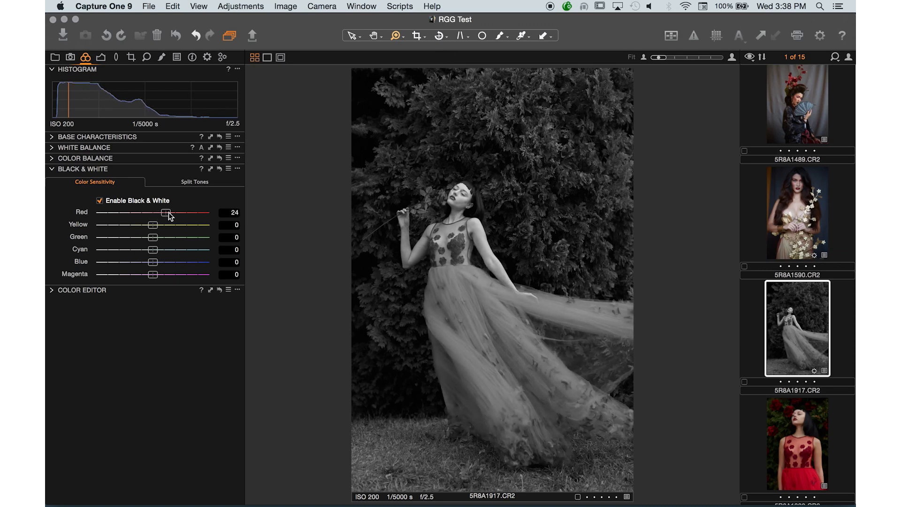
{"action": "left_click_drag", "start_coordinate": [167, 214], "coordinate": [132, 225]}
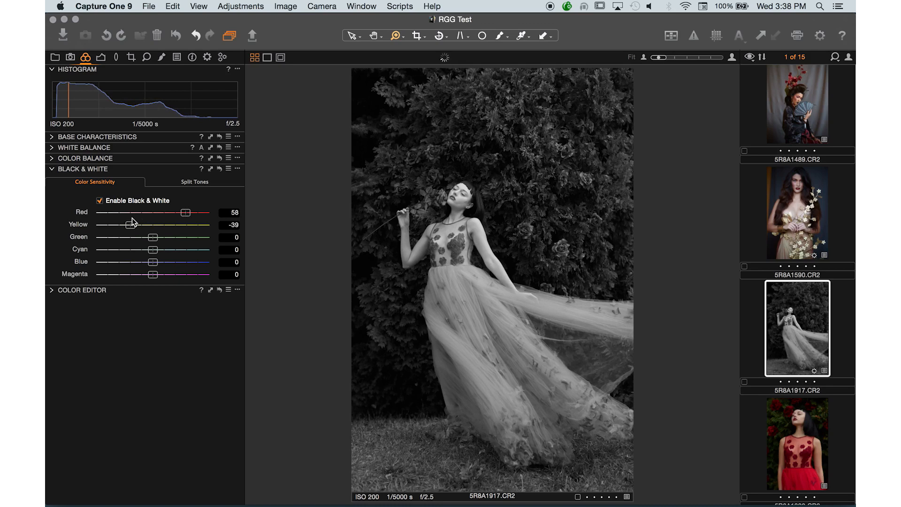
{"action": "left_click_drag", "start_coordinate": [153, 237], "coordinate": [131, 234]}
{"action": "mouse_move", "coordinate": [183, 217]}
{"action": "left_mouse_down"}
{"action": "mouse_move", "coordinate": [105, 217]}
{"action": "mouse_move", "coordinate": [216, 229]}
{"action": "mouse_move", "coordinate": [197, 223]}
{"action": "left_mouse_up"}
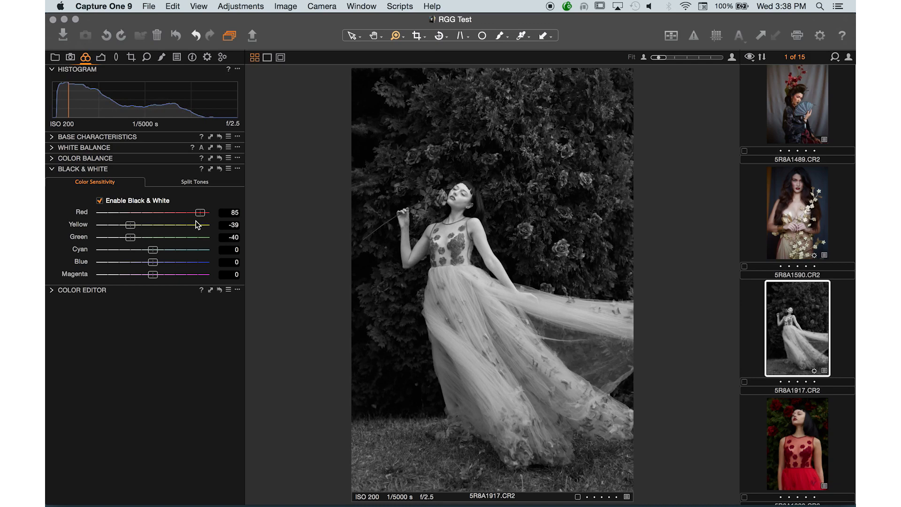
Set the Black & White color sensitivity to Cyan 99, Blue 100 and Magenta 21.
{"action": "left_click_drag", "start_coordinate": [154, 251], "coordinate": [175, 251]}
{"action": "left_click_drag", "start_coordinate": [118, 249], "coordinate": [208, 249]}
{"action": "left_click_drag", "start_coordinate": [153, 262], "coordinate": [192, 262]}
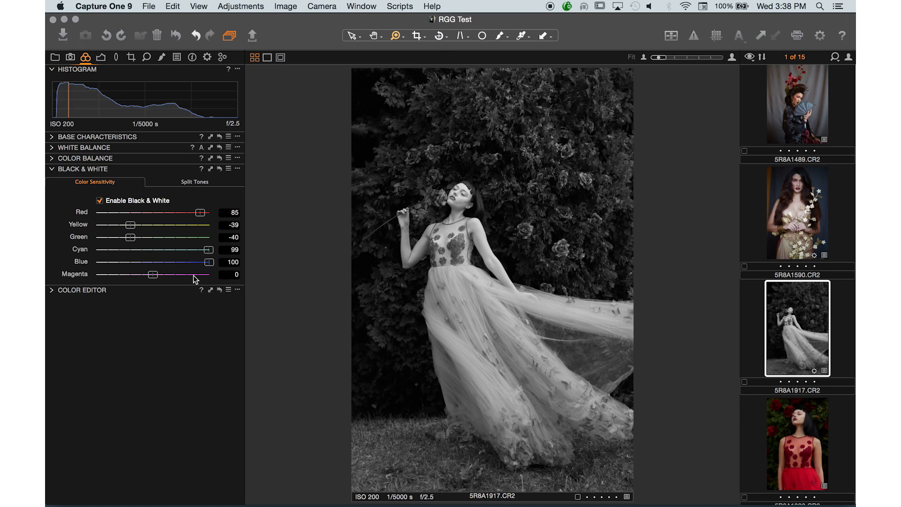
{"action": "left_click_drag", "start_coordinate": [153, 274], "coordinate": [169, 283]}
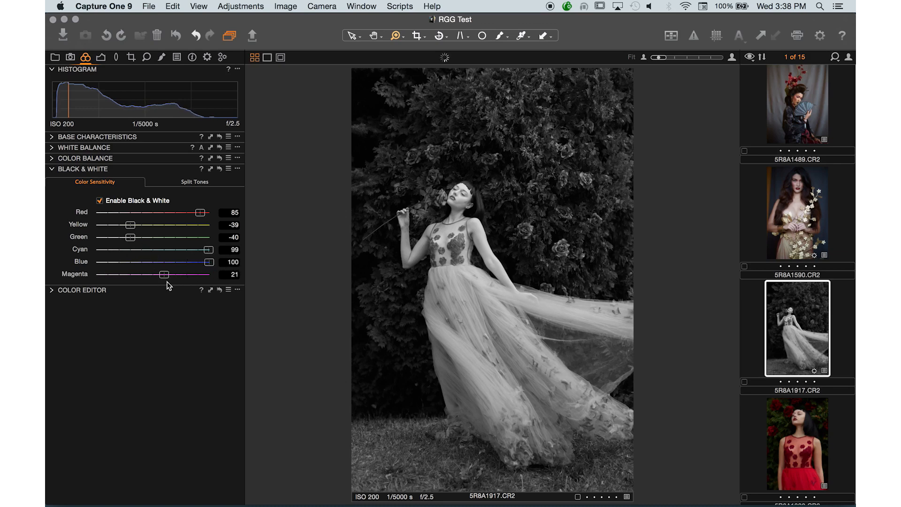
Inspect the black-and-white rendering of the model's face and upper dress up close, then return to the full photo.
{"action": "left_click", "coordinate": [461, 192]}
{"action": "left_click", "coordinate": [460, 192]}
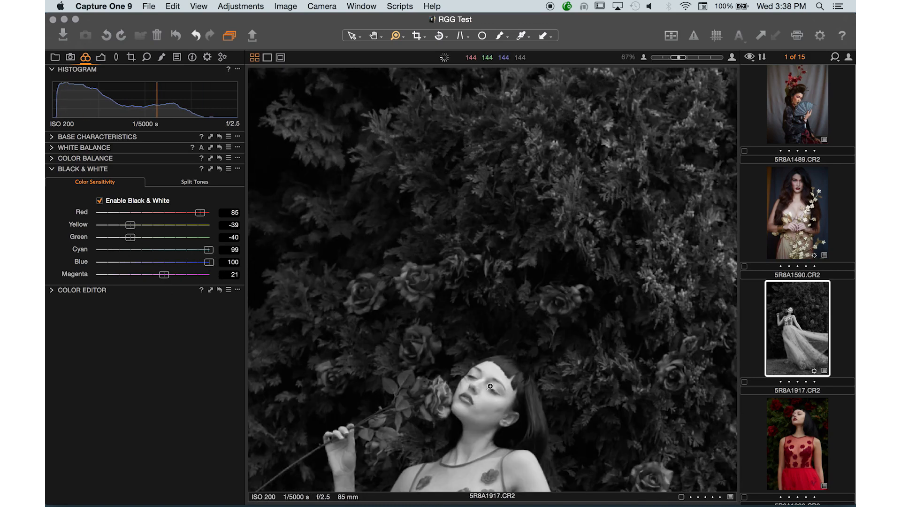
{"action": "left_click_drag", "start_coordinate": [497, 393], "coordinate": [486, 212]}
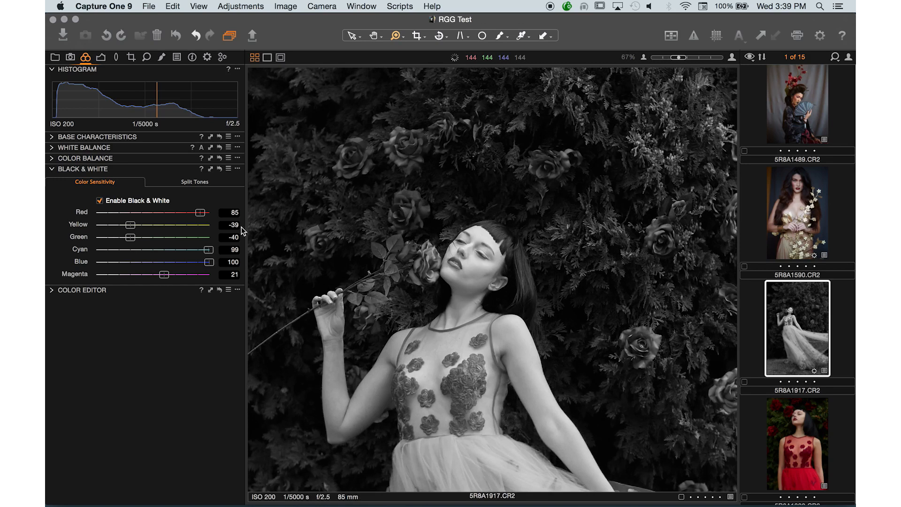
{"action": "left_click_drag", "start_coordinate": [209, 261], "coordinate": [250, 270]}
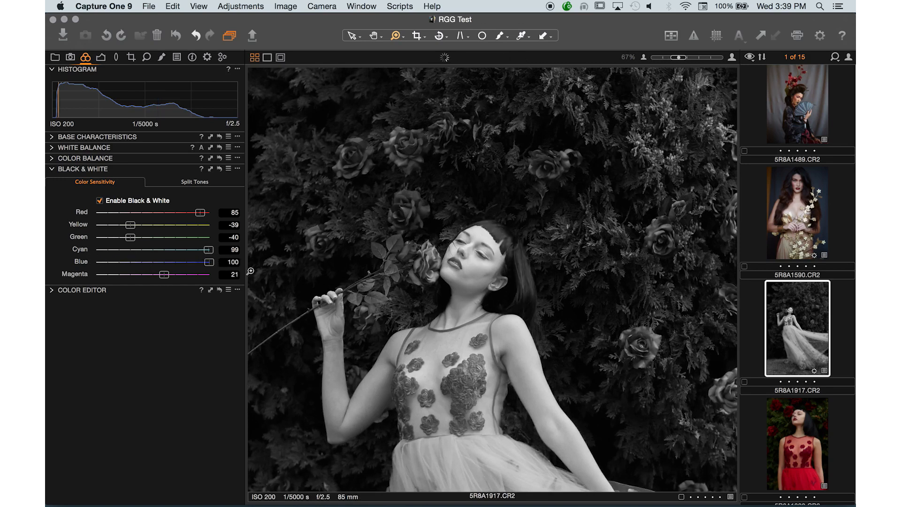
{"action": "left_click", "coordinate": [503, 296], "text": "alt"}
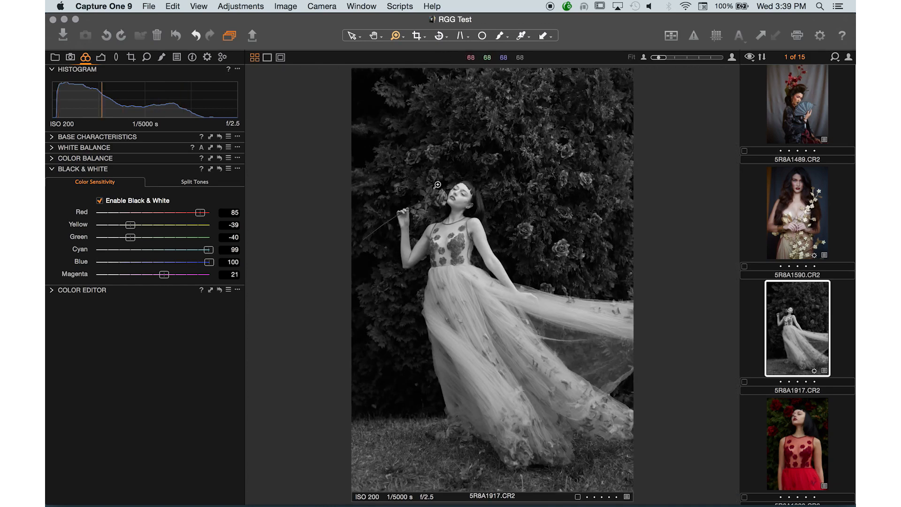
Split-tone the black-and-white photo with highlights at hue 101, saturation 4 and shadows at hue 234, saturation 4, then check the dress up close.
{"action": "left_click", "coordinate": [194, 182]}
{"action": "left_click_drag", "start_coordinate": [109, 225], "coordinate": [168, 266]}
{"action": "left_click_drag", "start_coordinate": [100, 274], "coordinate": [100, 277]}
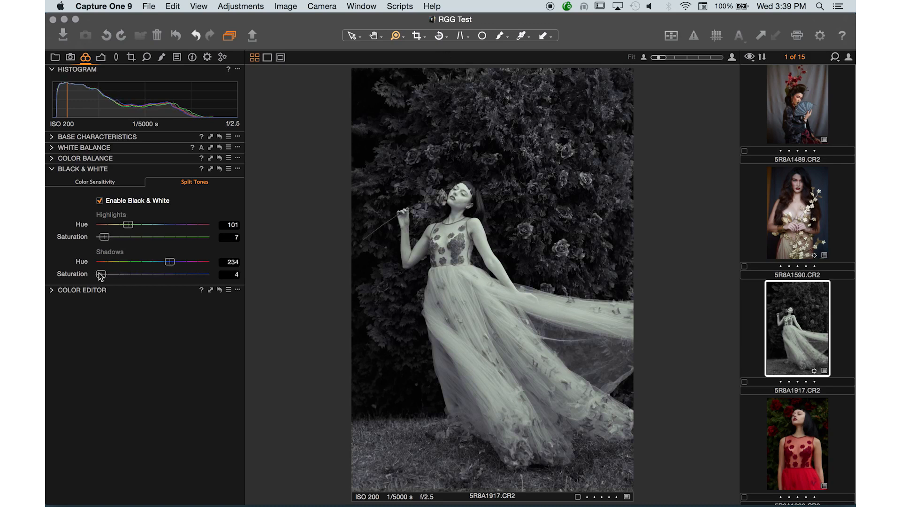
{"action": "left_click_drag", "start_coordinate": [105, 238], "coordinate": [103, 239]}
{"action": "left_click", "coordinate": [481, 281]}
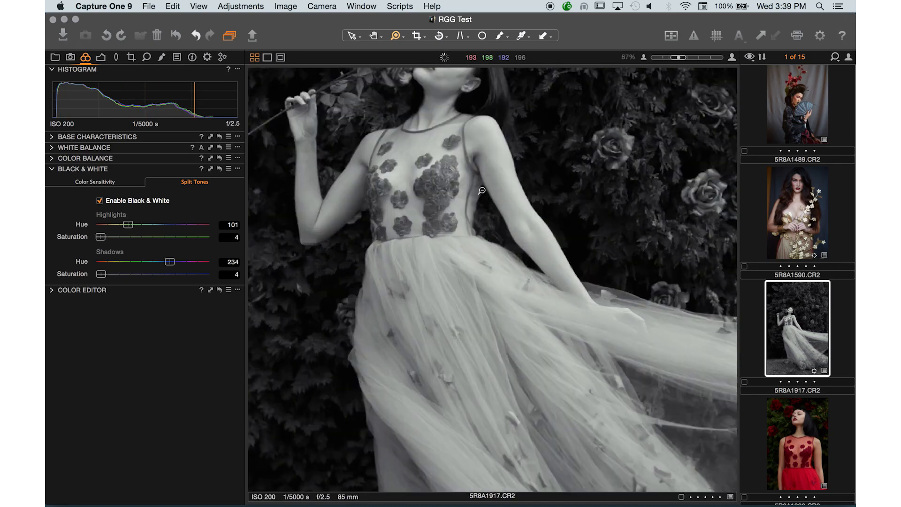
{"action": "left_click", "coordinate": [481, 191]}
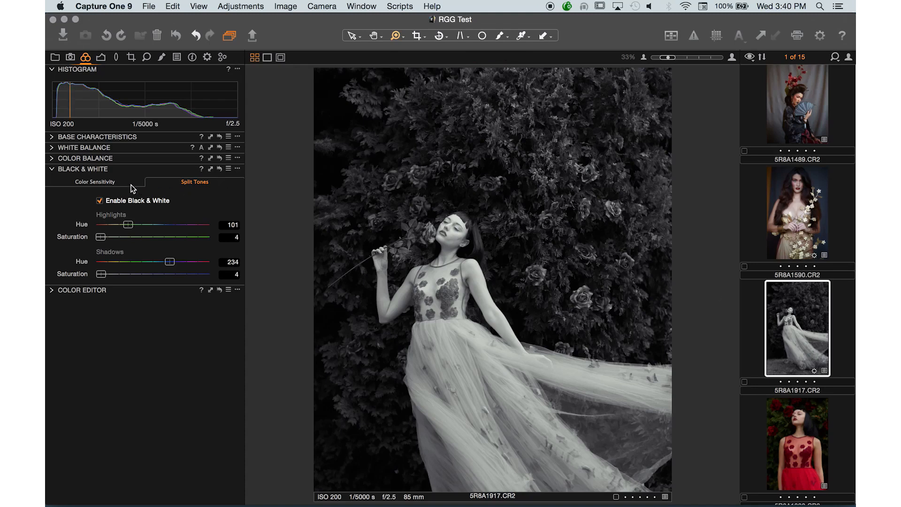
Collapse the Black & White tool to reach the Color Editor and reset all adjustments on the red-dress photo.
{"action": "left_click", "coordinate": [52, 169]}
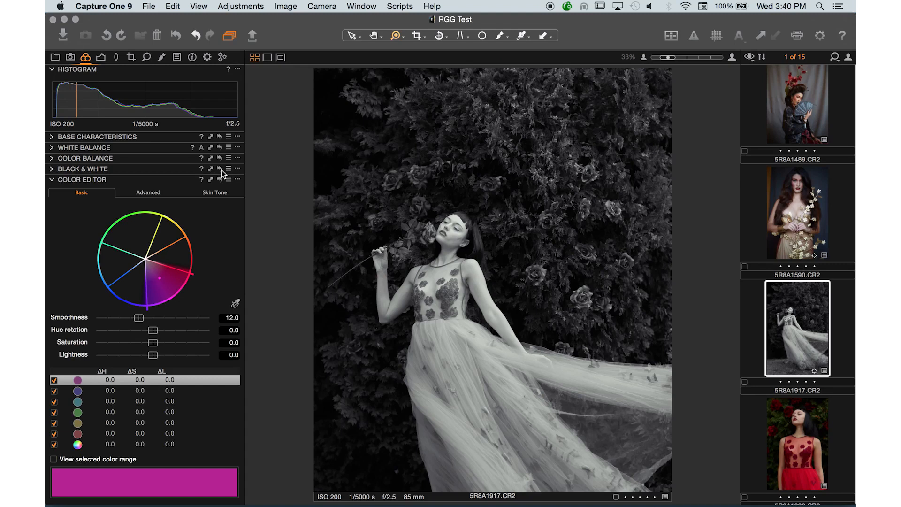
{"action": "left_click", "coordinate": [177, 38]}
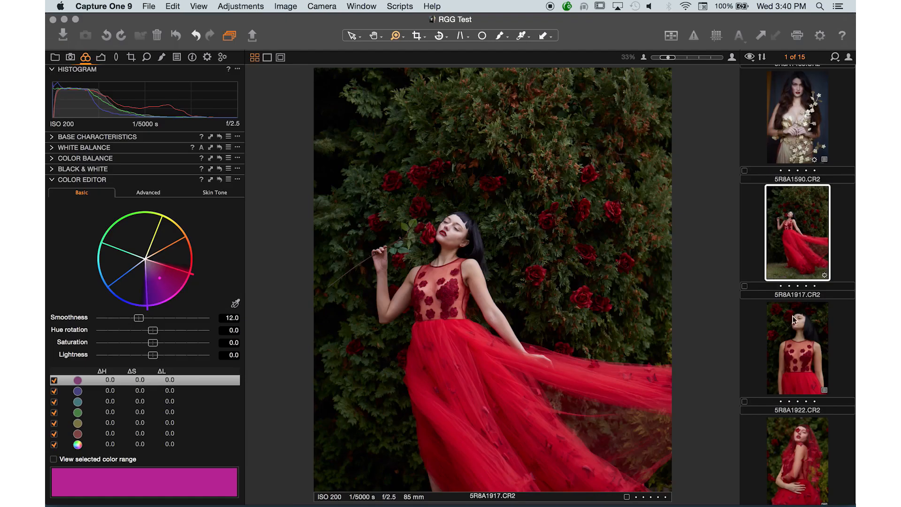
Create a new variant of 5R8A1922.CR2, compare it with the original, and leave variant 2 selected.
{"action": "left_click", "coordinate": [800, 365]}
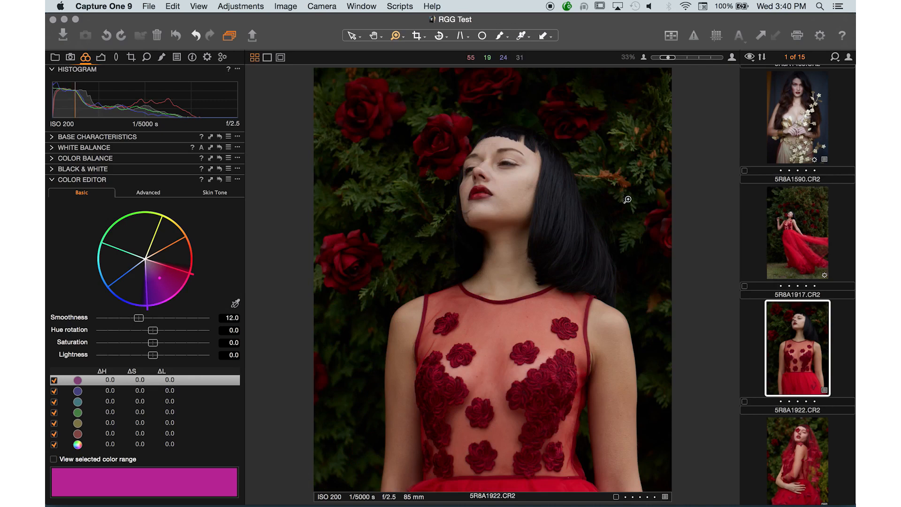
{"action": "right_click", "coordinate": [791, 341]}
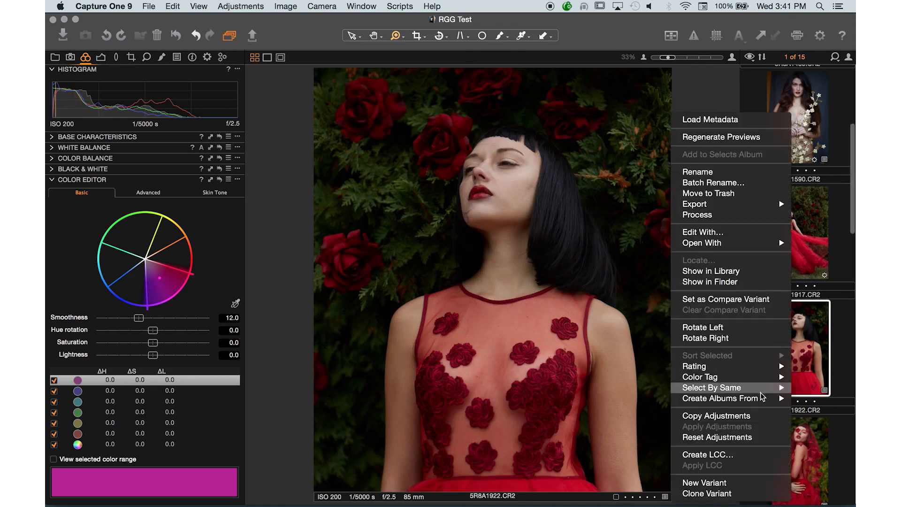
{"action": "left_click", "coordinate": [709, 484]}
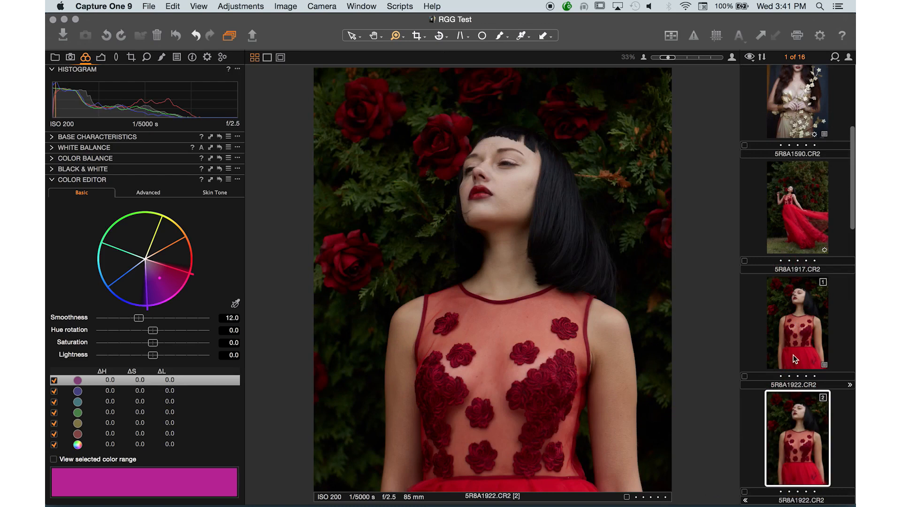
{"action": "left_click", "coordinate": [797, 297]}
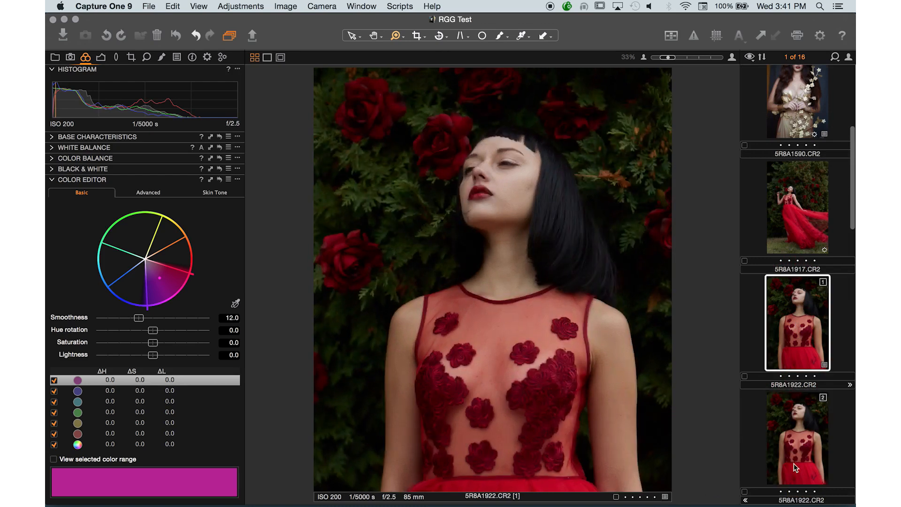
{"action": "left_click", "coordinate": [804, 445]}
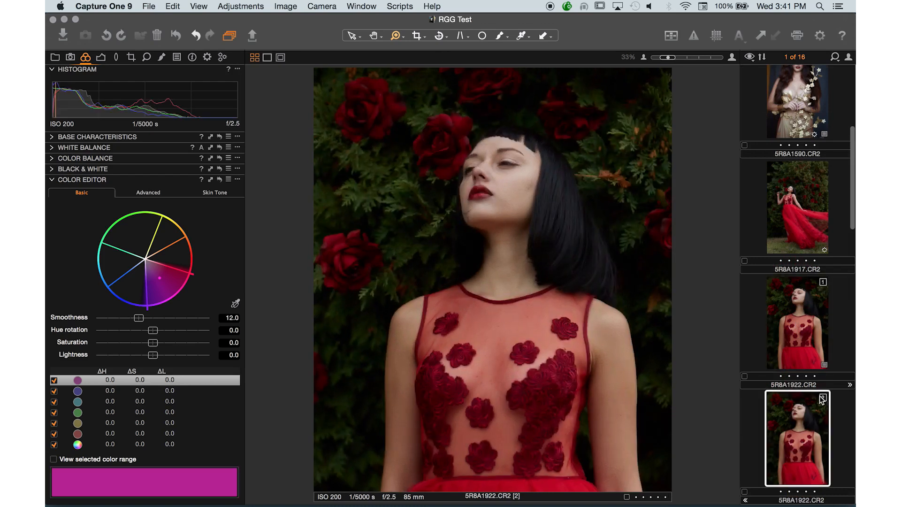
Warm variant 2 by setting its white balance to 9964 Kelvin and compare it with variant 1.
{"action": "left_click", "coordinate": [52, 148]}
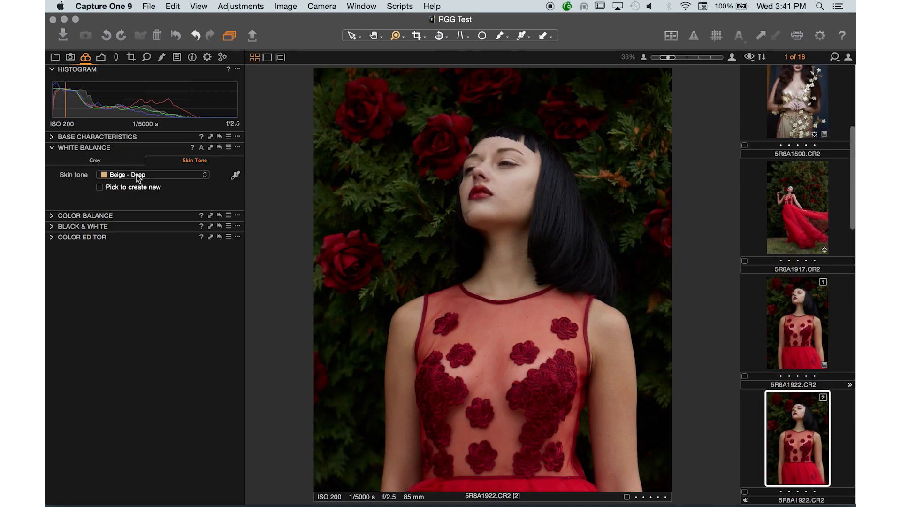
{"action": "left_click", "coordinate": [93, 160]}
{"action": "left_click_drag", "start_coordinate": [166, 188], "coordinate": [175, 190]}
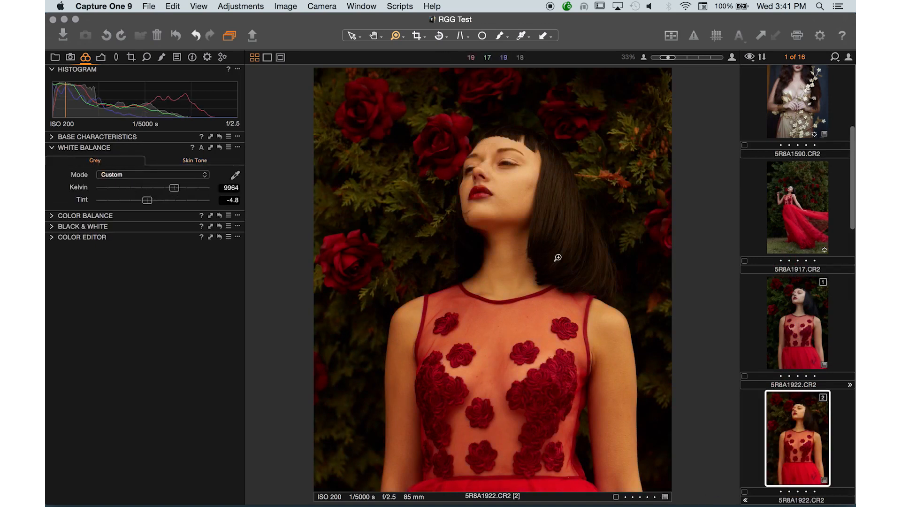
{"action": "left_click", "coordinate": [787, 317]}
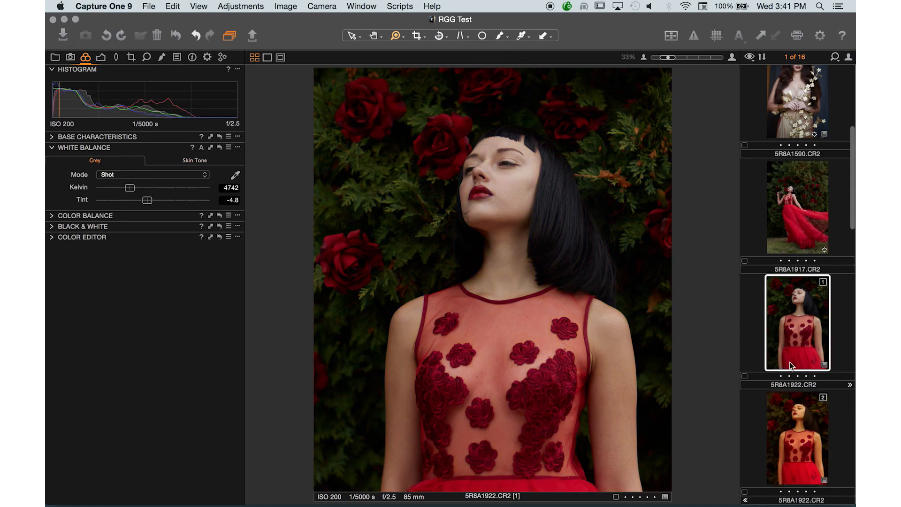
{"action": "left_click", "coordinate": [803, 422]}
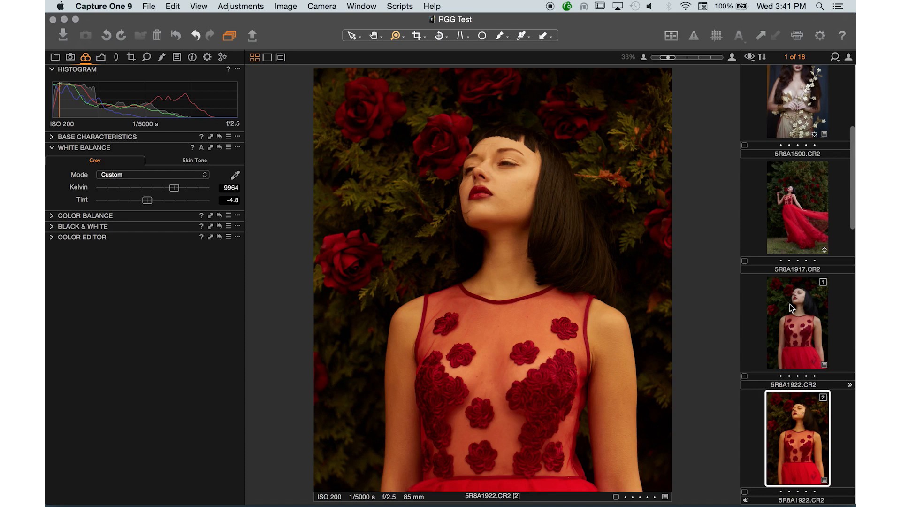
Create a new variant from the warm variant 2 of 5R8A1922.CR2 and compare the result with variants 1 and 2.
{"action": "scroll", "coordinate": [801, 316], "scroll_direction": "down", "scroll_amount": 3}
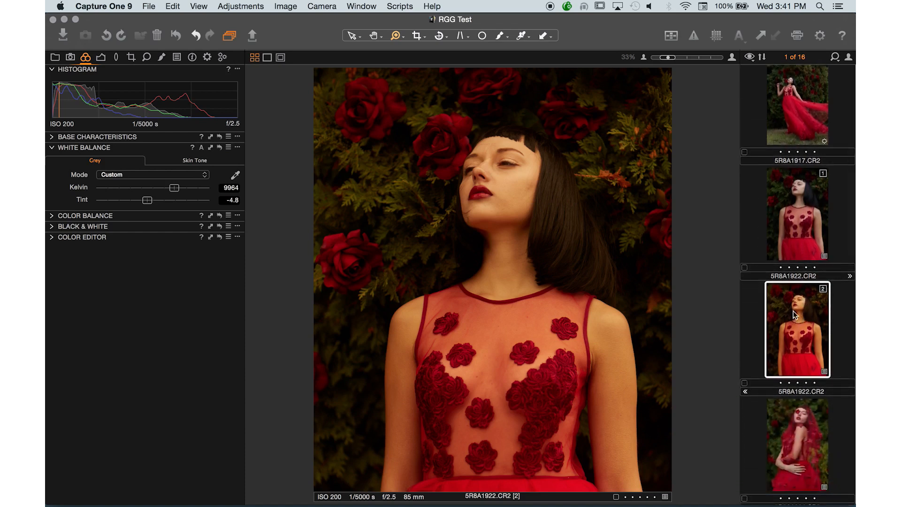
{"action": "right_click", "coordinate": [793, 311]}
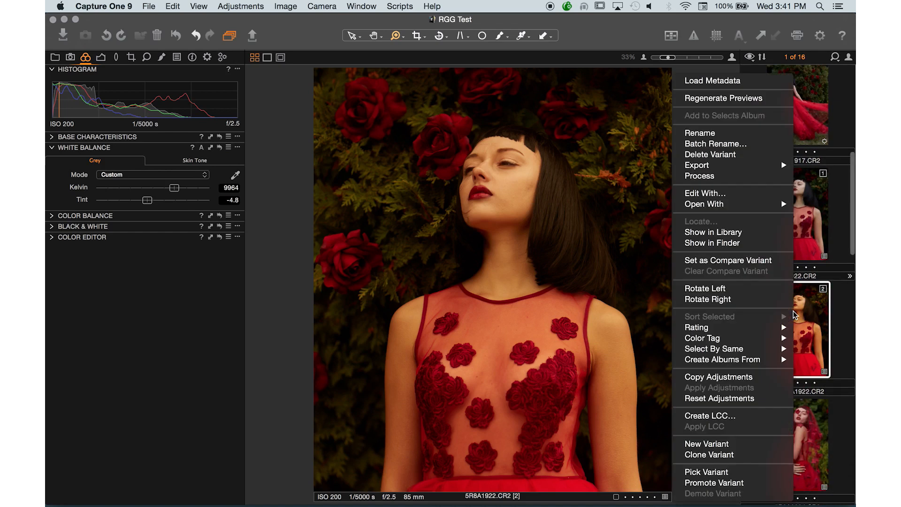
{"action": "left_click", "coordinate": [721, 447]}
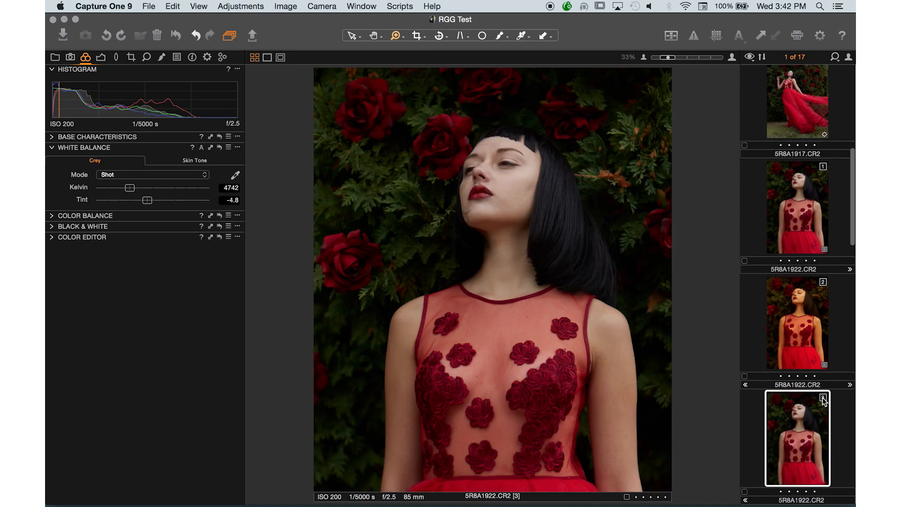
{"action": "left_click", "coordinate": [794, 329]}
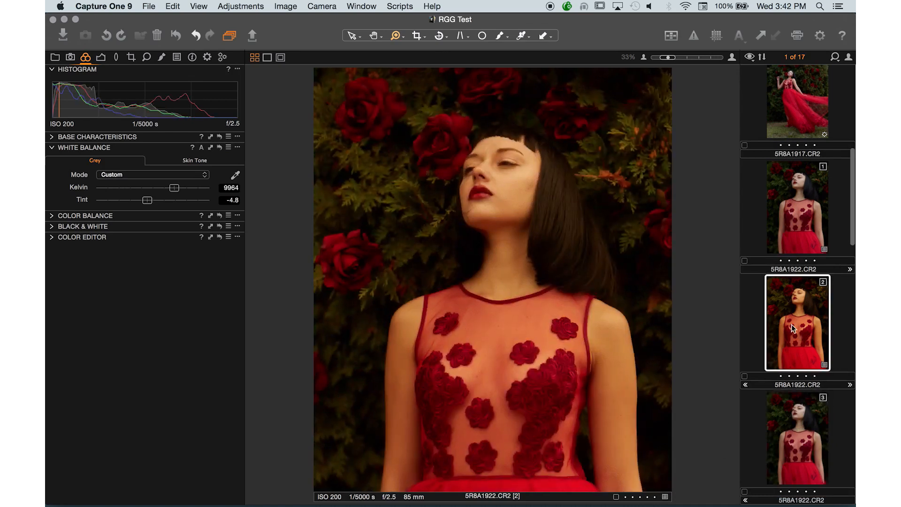
{"action": "left_click", "coordinate": [798, 427]}
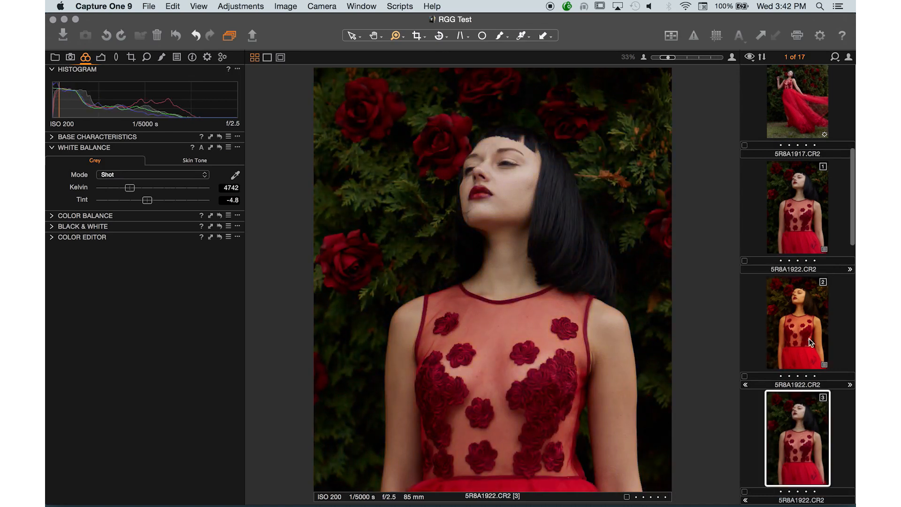
{"action": "left_click", "coordinate": [808, 208]}
{"action": "left_click", "coordinate": [802, 432]}
Clone the warm variant 2 of 5R8A1922.CR2 so the copy keeps its white balance adjustment.
{"action": "left_click", "coordinate": [803, 317]}
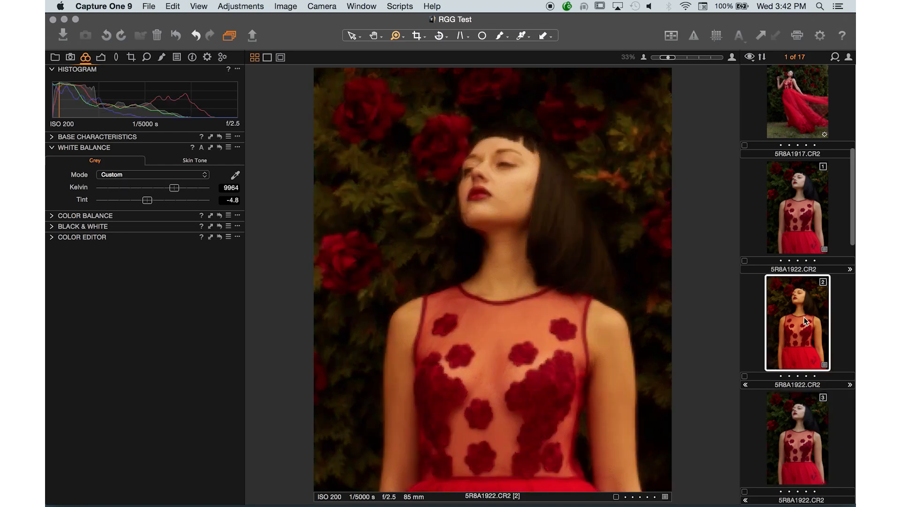
{"action": "right_click", "coordinate": [804, 317]}
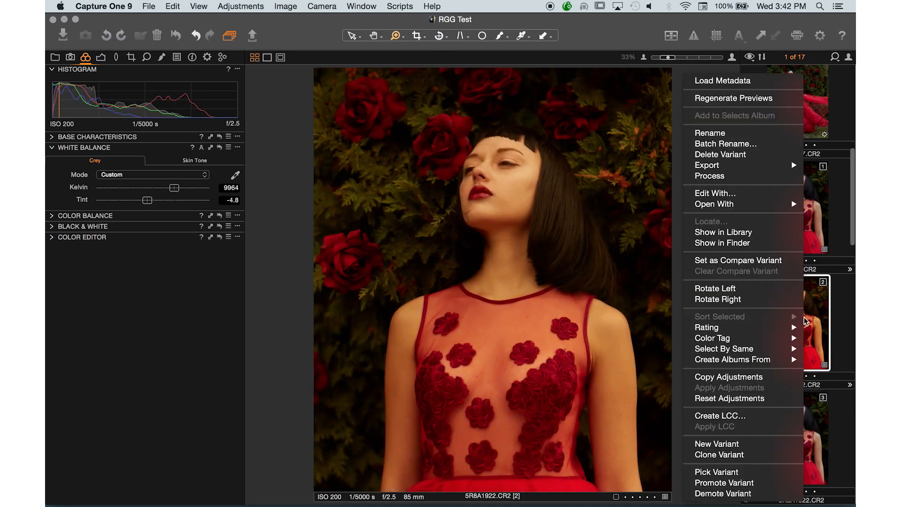
{"action": "left_click", "coordinate": [733, 454]}
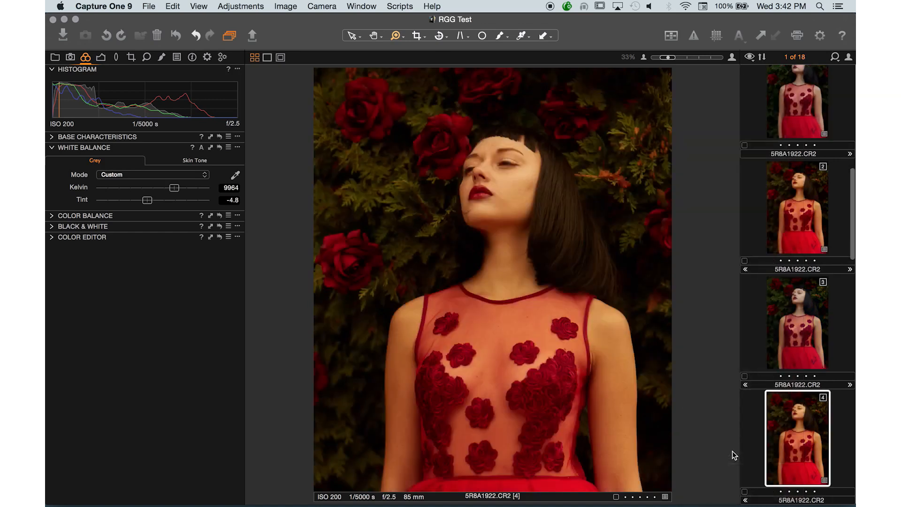
Compare the cloned variant 4 of 5R8A1922.CR2 with the warm variant 2, leaving variant 4 selected.
{"action": "left_click", "coordinate": [804, 192]}
{"action": "left_click", "coordinate": [803, 441]}
{"action": "left_click", "coordinate": [792, 199]}
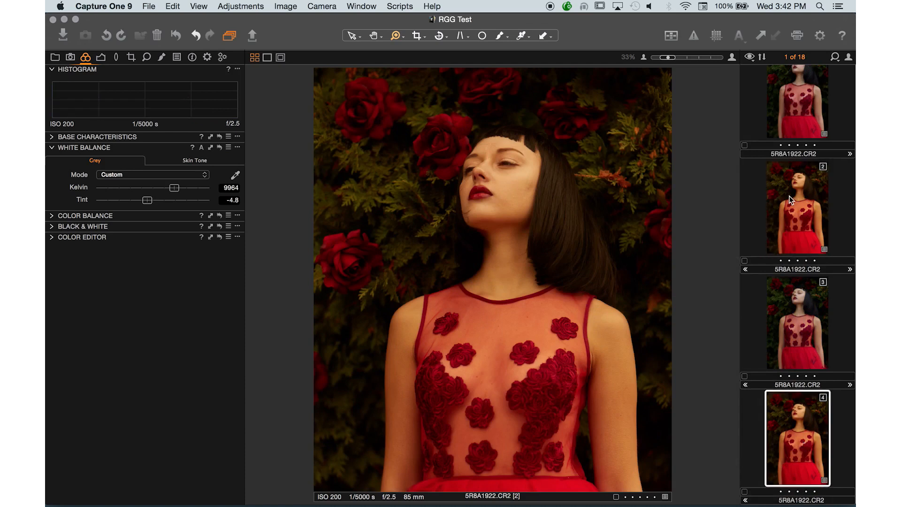
{"action": "left_click", "coordinate": [804, 436]}
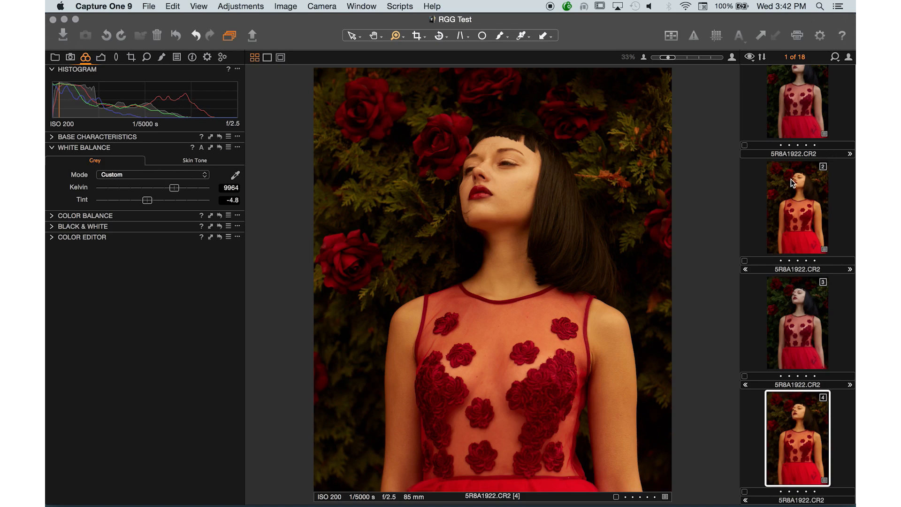
{"action": "left_click", "coordinate": [794, 202]}
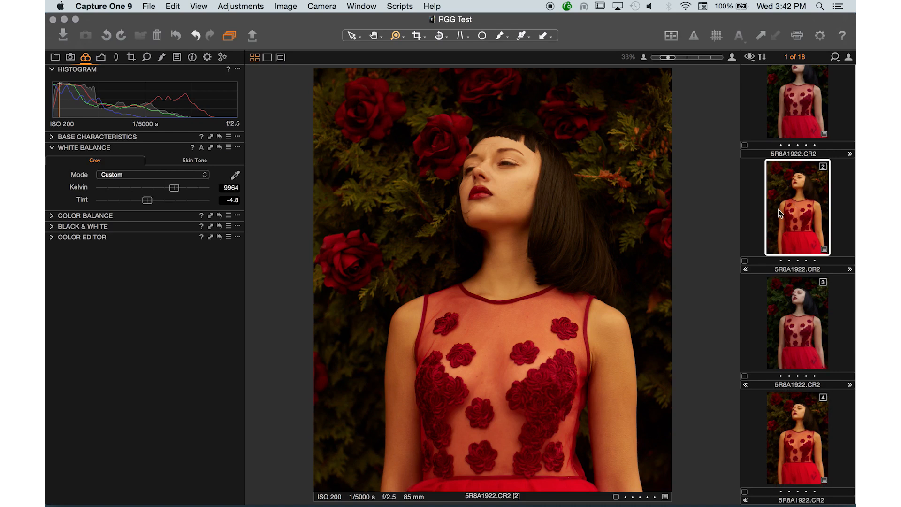
{"action": "left_click", "coordinate": [787, 435]}
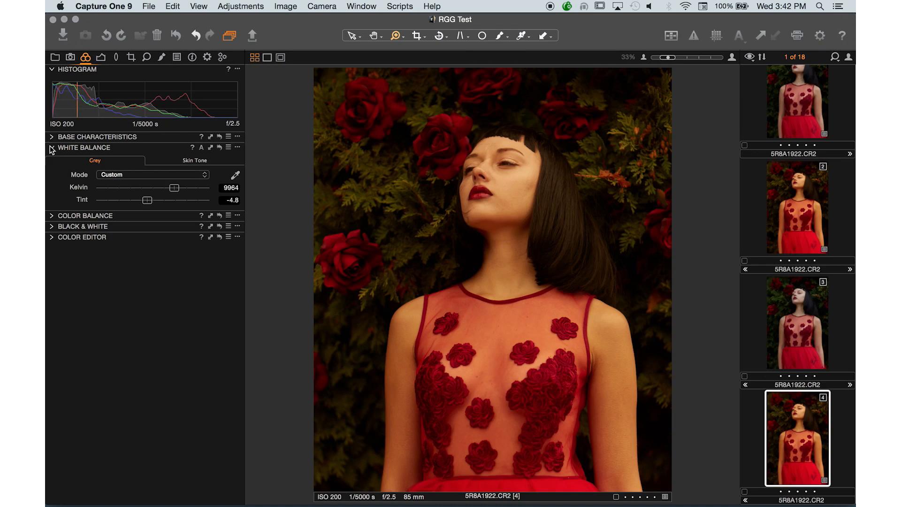
Shift the overall color of variant 4 strongly toward green with the Master wheel of Color Balance.
{"action": "left_click", "coordinate": [53, 216]}
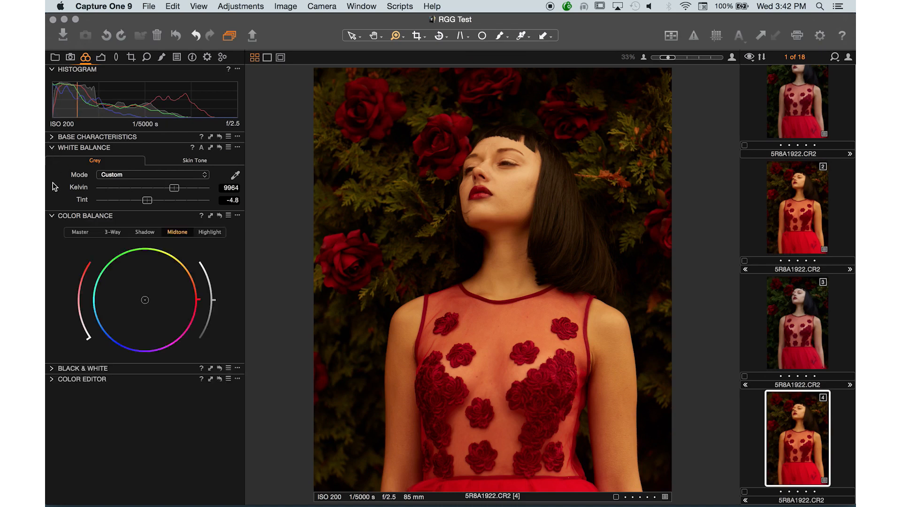
{"action": "left_click", "coordinate": [53, 137]}
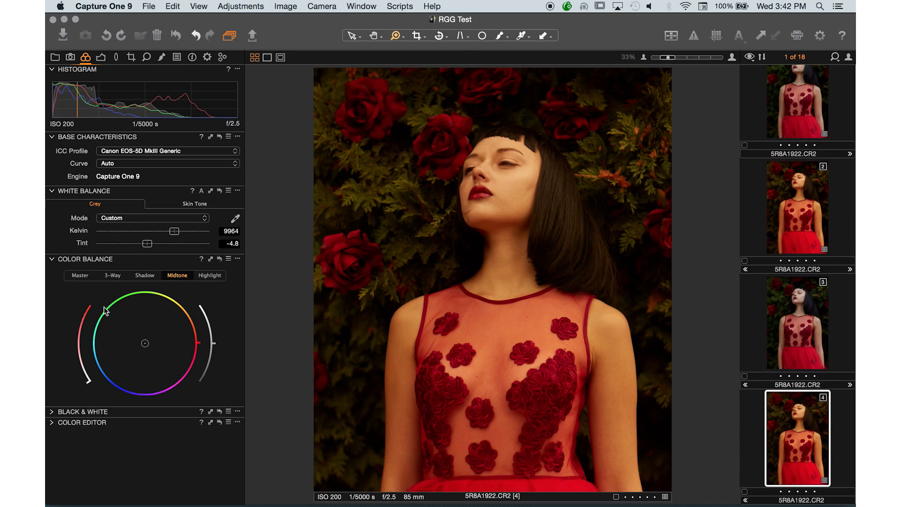
{"action": "left_click", "coordinate": [113, 276]}
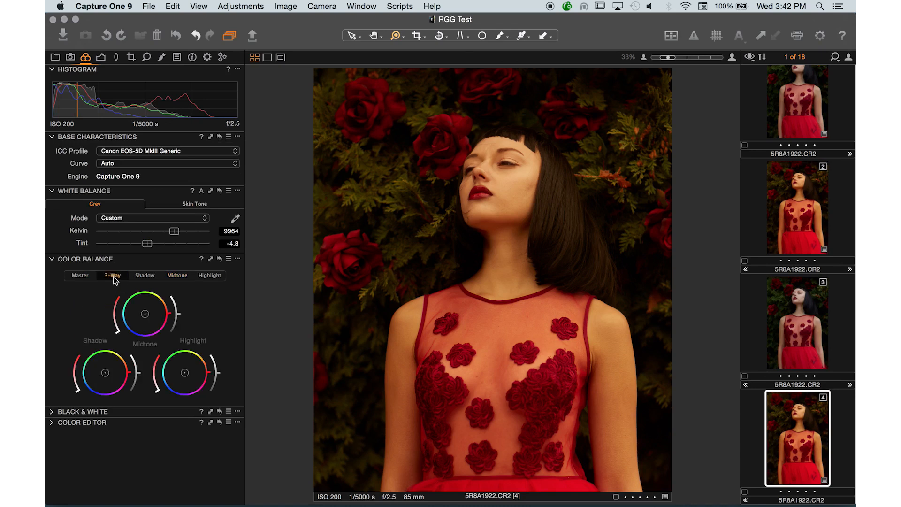
{"action": "left_click", "coordinate": [80, 275]}
{"action": "left_click_drag", "start_coordinate": [137, 322], "coordinate": [195, 405]}
{"action": "left_click_drag", "start_coordinate": [137, 328], "coordinate": [75, 287]}
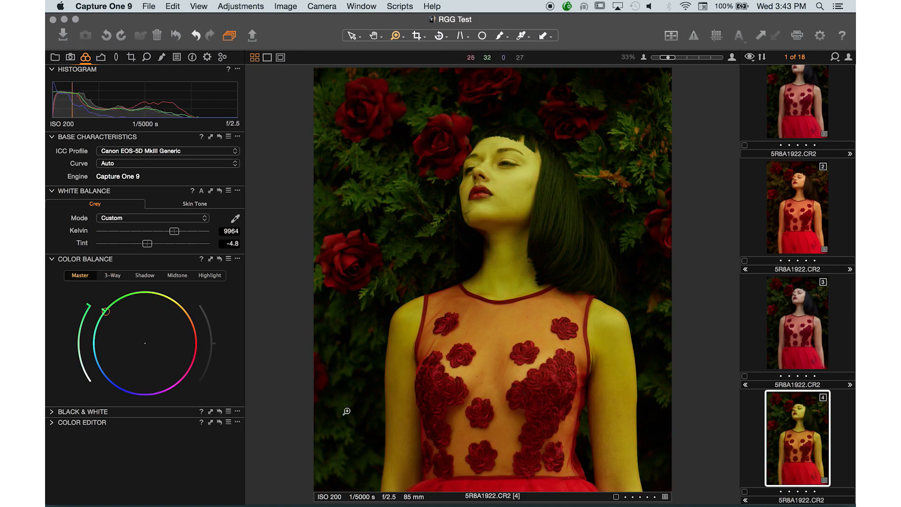
Compare the green-tinted variant 4 with the warm variant 2 it was cloned from.
{"action": "left_click", "coordinate": [803, 210]}
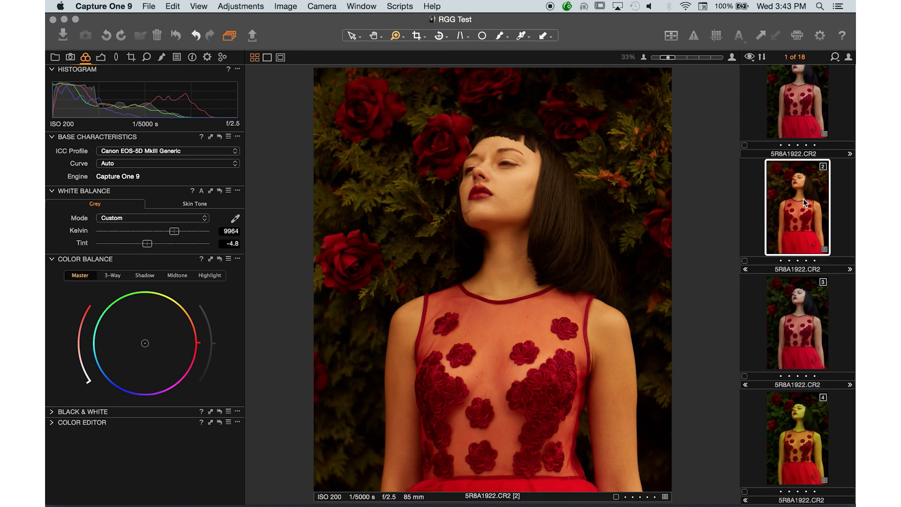
{"action": "left_click", "coordinate": [801, 449]}
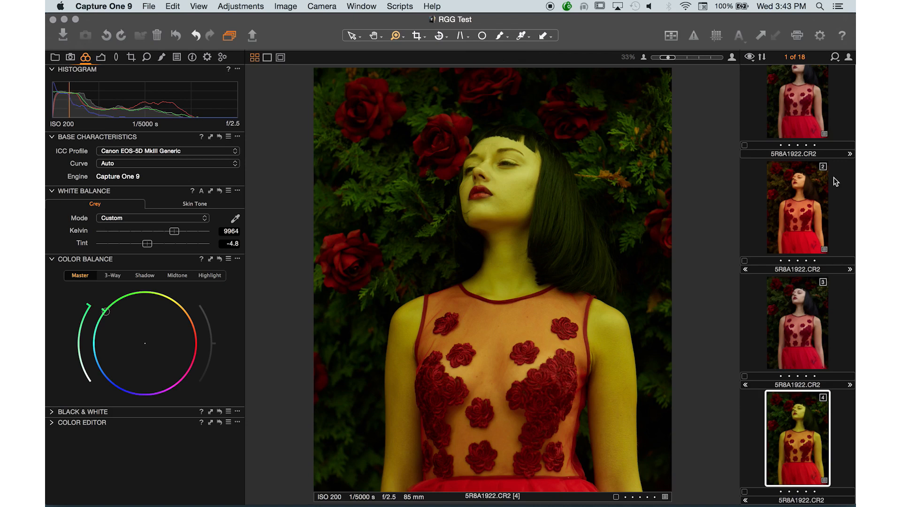
{"action": "left_click", "coordinate": [801, 215]}
{"action": "left_click", "coordinate": [798, 436]}
Delete the unadjusted variant 3 of 5R8A1922.CR2.
{"action": "left_click", "coordinate": [793, 311]}
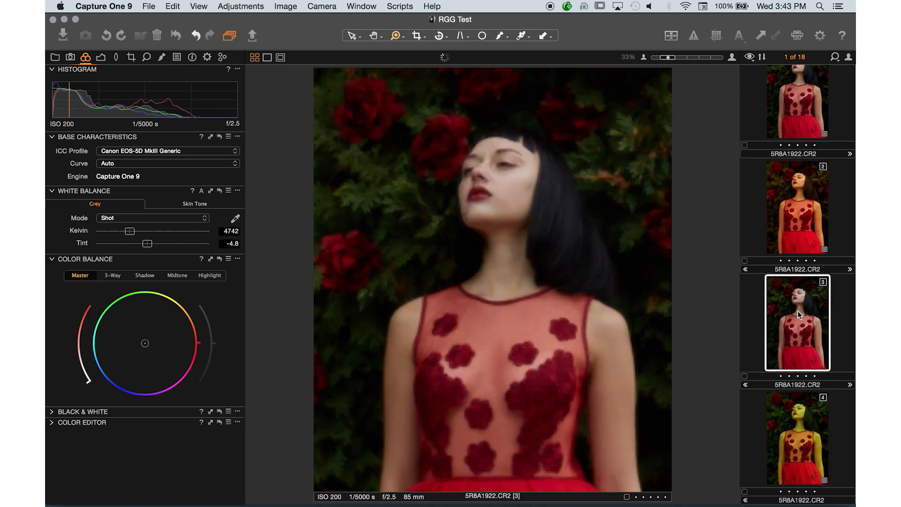
{"action": "right_click", "coordinate": [791, 312]}
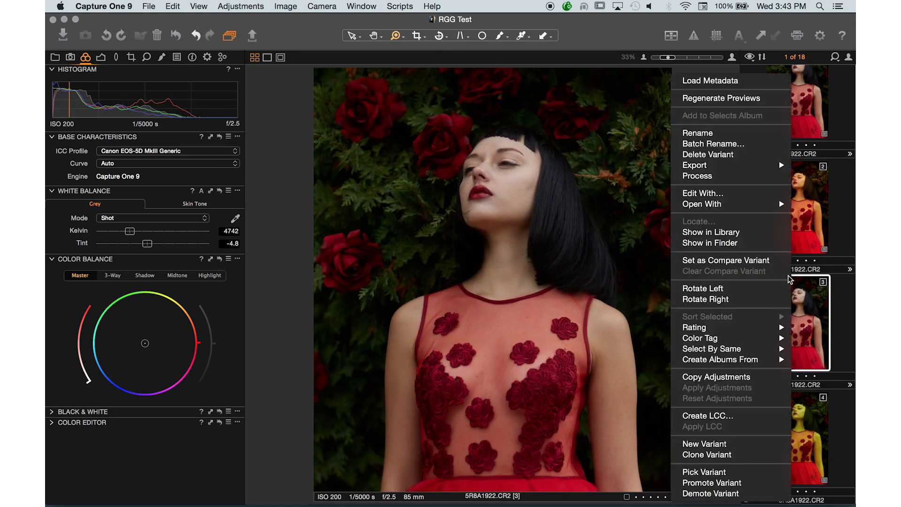
{"action": "left_click", "coordinate": [735, 154]}
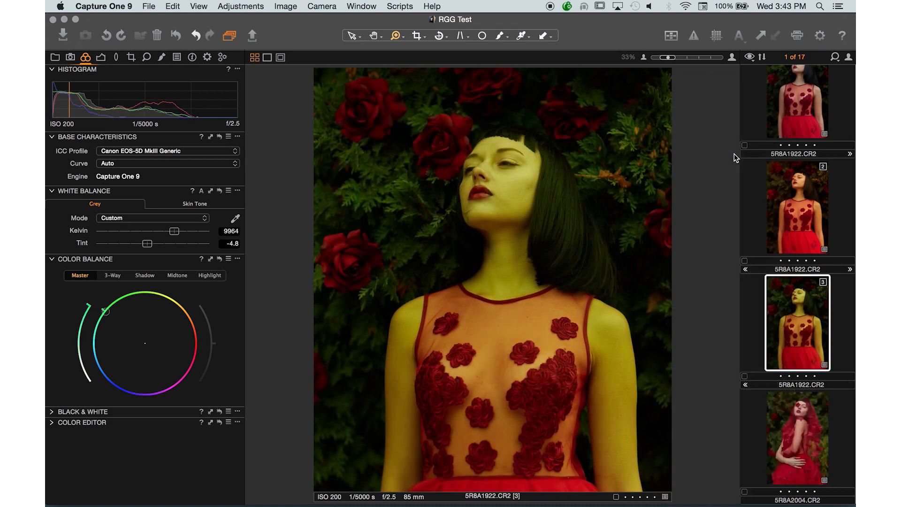
Review the remaining variants of 5R8A1922.CR2 and promote the green-tinted variant 3 one place in the order.
{"action": "left_click", "coordinate": [806, 125]}
{"action": "left_click", "coordinate": [808, 236]}
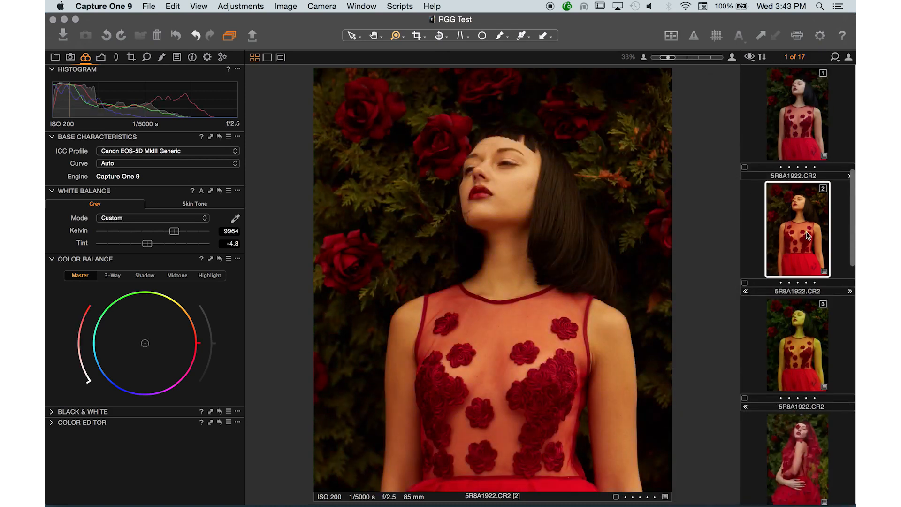
{"action": "left_click", "coordinate": [803, 345]}
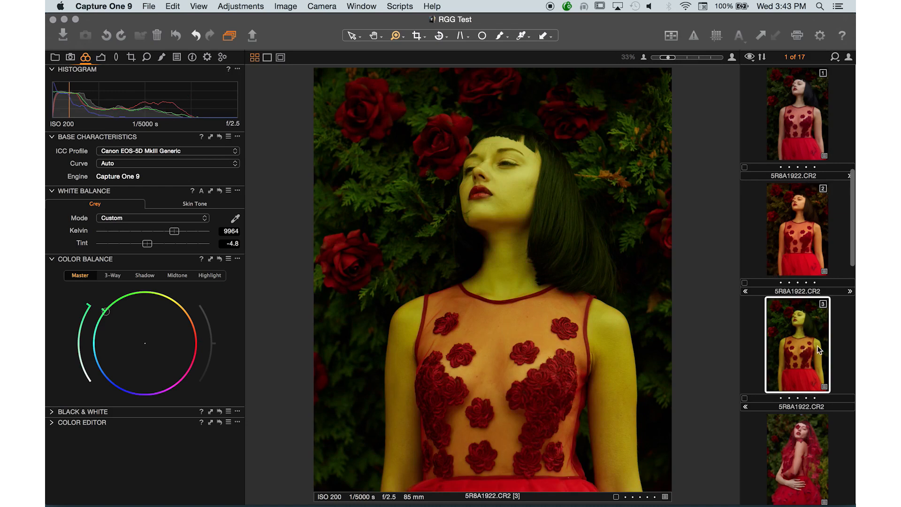
{"action": "right_click", "coordinate": [778, 350]}
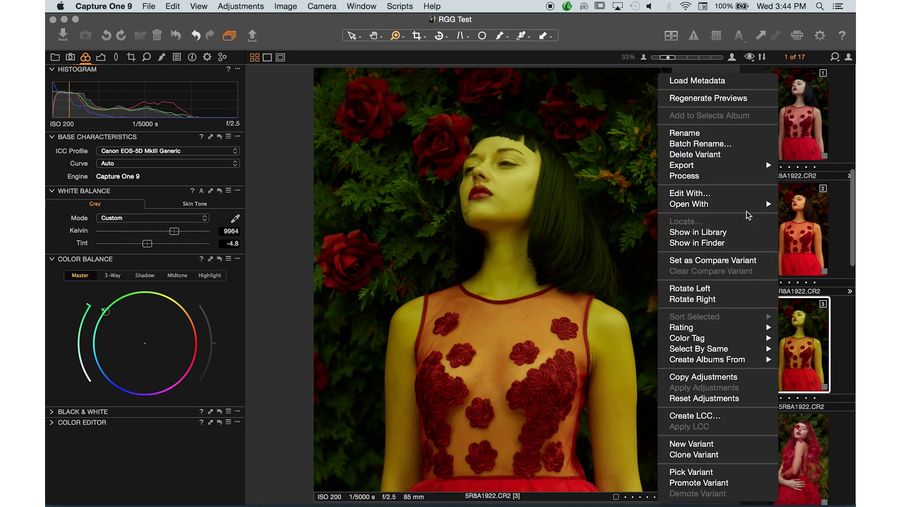
{"action": "left_click", "coordinate": [710, 483]}
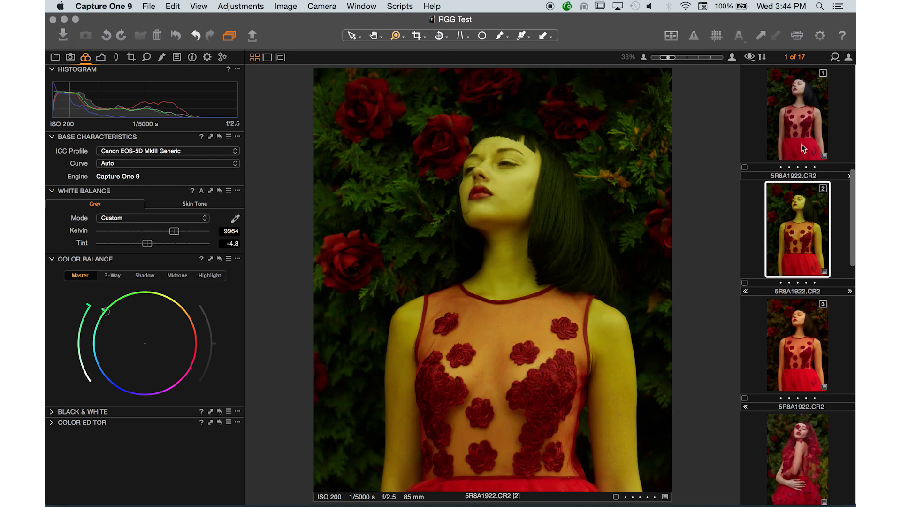
Compare variant 1 with the green-tinted variant 2 and call up the Variants export option for the green one.
{"action": "left_click", "coordinate": [802, 126]}
{"action": "left_click", "coordinate": [798, 214]}
{"action": "right_click", "coordinate": [795, 232]}
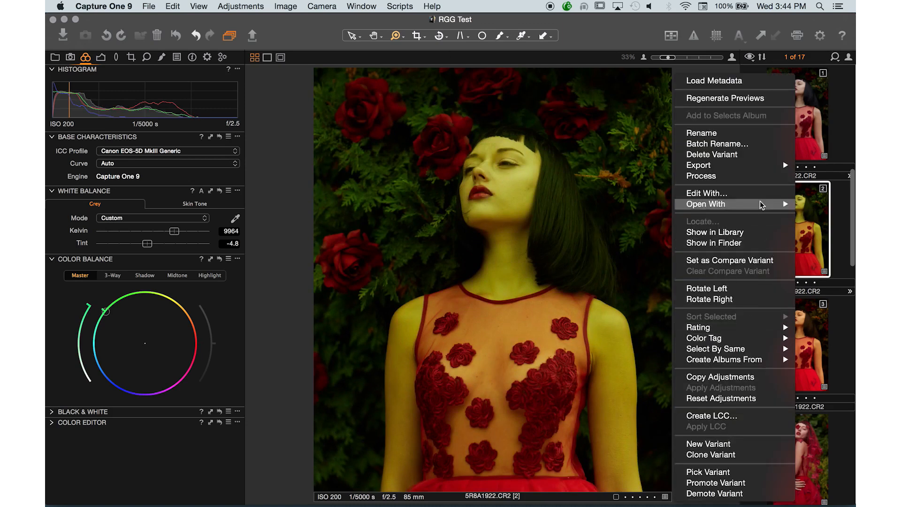
{"action": "mouse_move", "coordinate": [735, 166]}
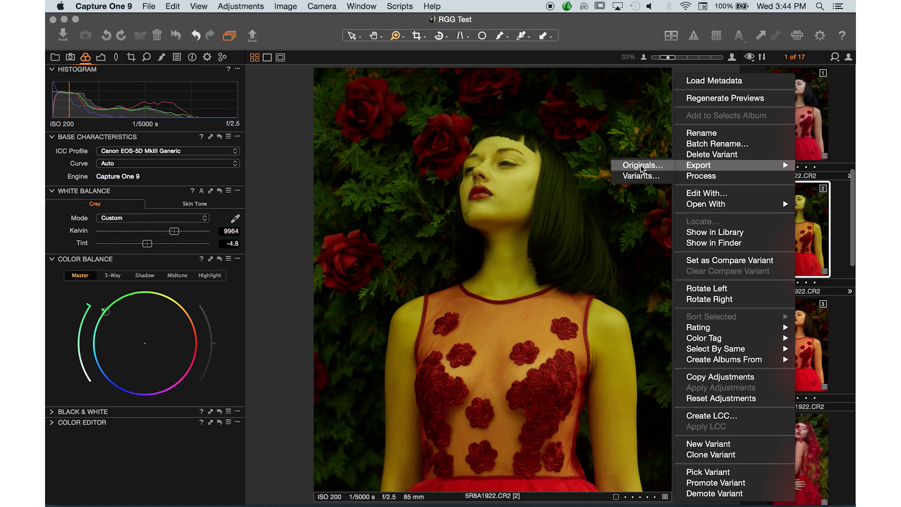
{"action": "left_click", "coordinate": [645, 177]}
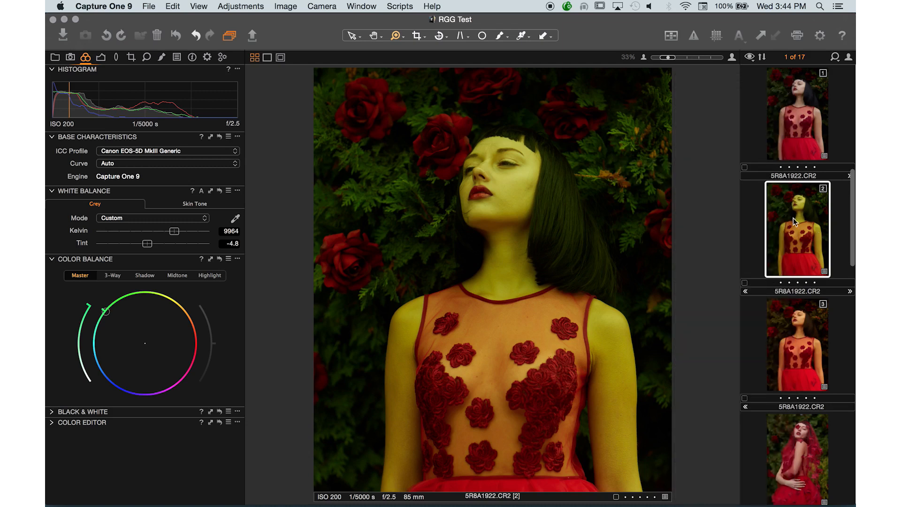
Make the green-tinted variant 2 the pick of 5R8A1922.CR2 and check the variant placed after it.
{"action": "right_click", "coordinate": [793, 217]}
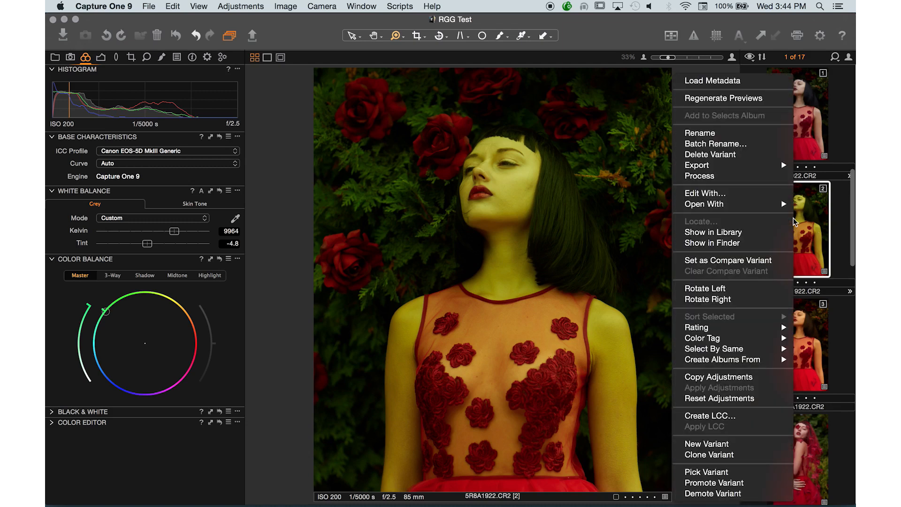
{"action": "left_click", "coordinate": [702, 474]}
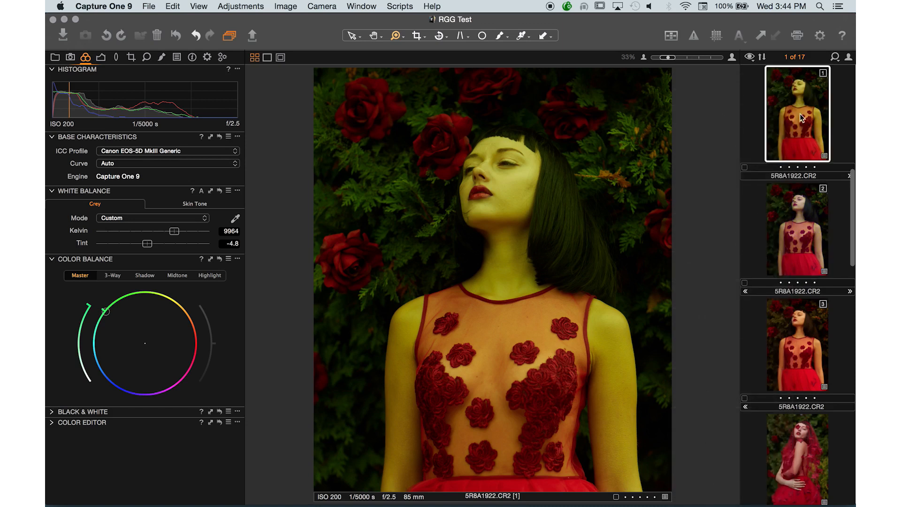
{"action": "left_click", "coordinate": [805, 236]}
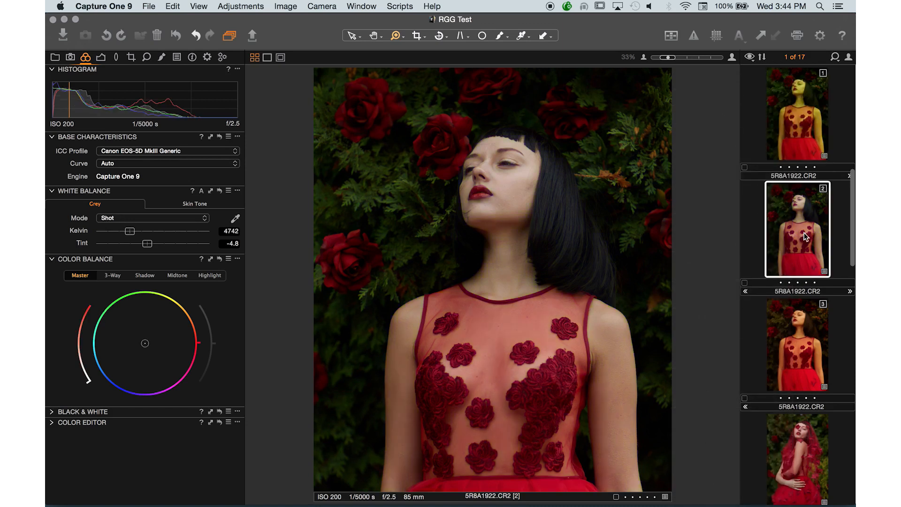
Delete the green-tinted variant 1 of 5R8A1922.CR2.
{"action": "left_click", "coordinate": [796, 92]}
{"action": "right_click", "coordinate": [797, 92]}
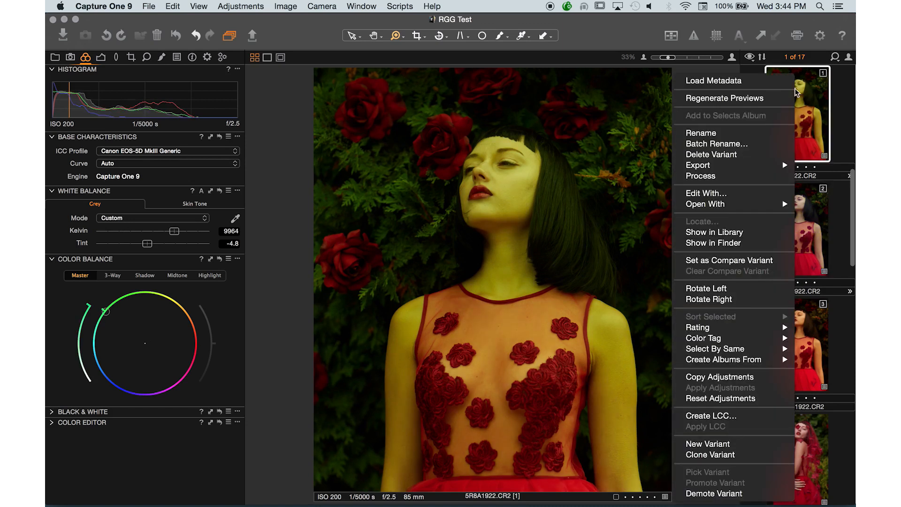
{"action": "left_click", "coordinate": [730, 154]}
Delete the original-color variant 1 of 5R8A1922.CR2 and undo that deletion.
{"action": "right_click", "coordinate": [783, 108]}
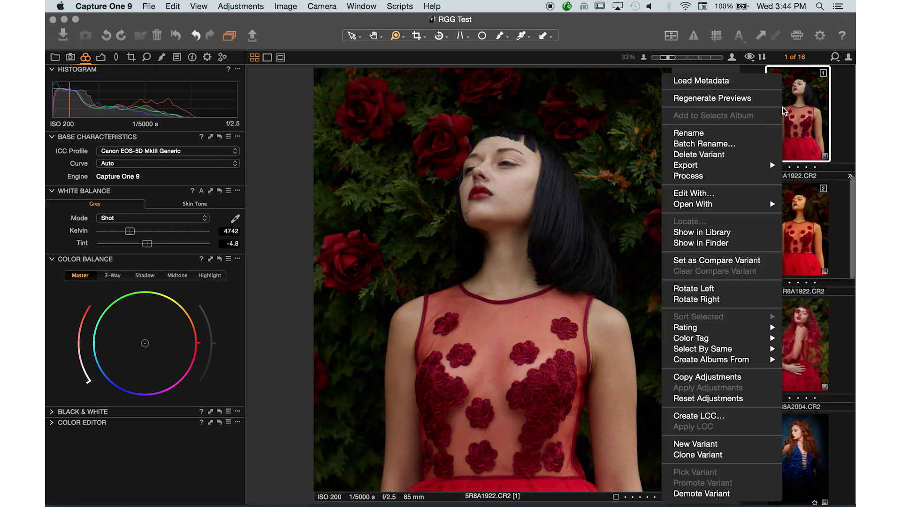
{"action": "left_click", "coordinate": [709, 154]}
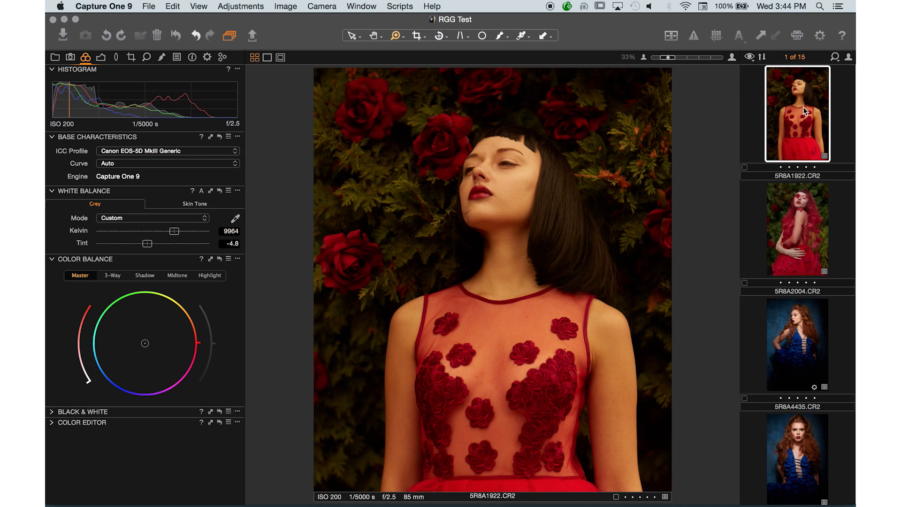
{"action": "scroll", "coordinate": [804, 118], "scroll_direction": "up", "scroll_amount": 3}
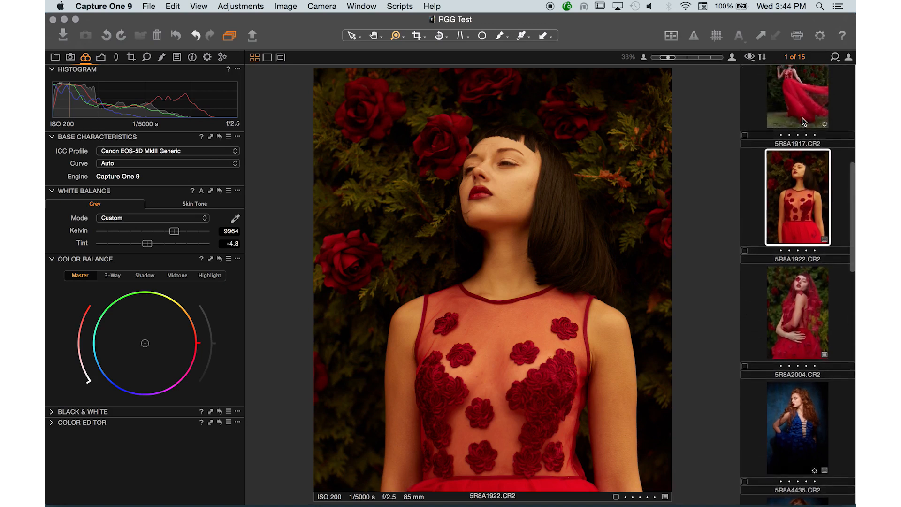
{"action": "left_click", "coordinate": [196, 36]}
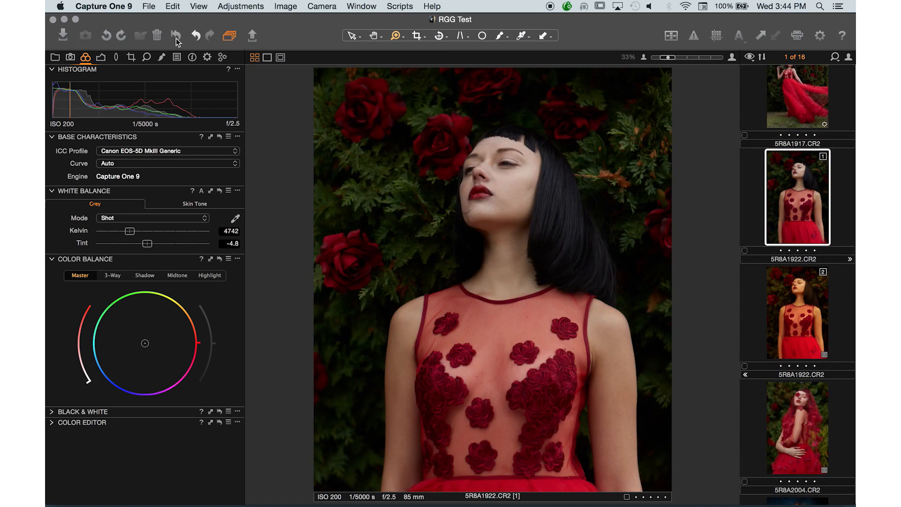
Delete the warm variant 2 of 5R8A1922.CR2, keeping only the original-color version.
{"action": "left_click", "coordinate": [798, 306]}
{"action": "right_click", "coordinate": [798, 306]}
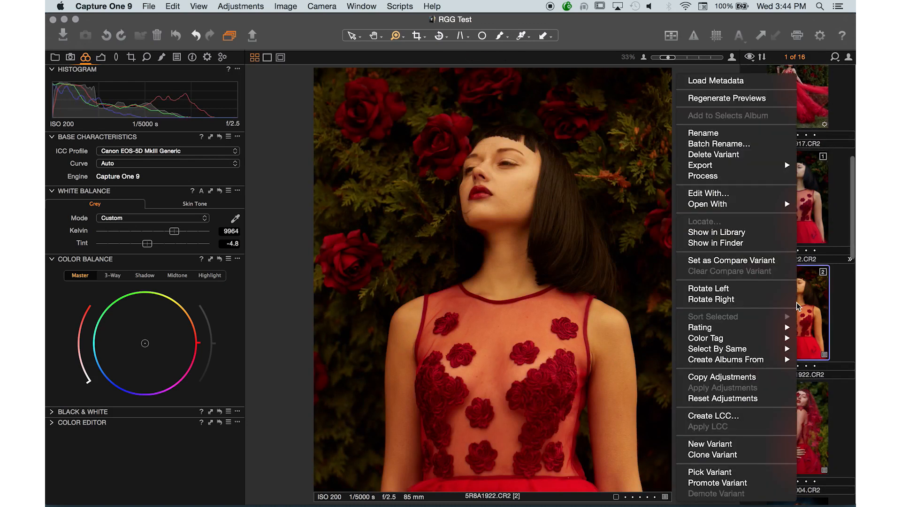
{"action": "left_click", "coordinate": [714, 154]}
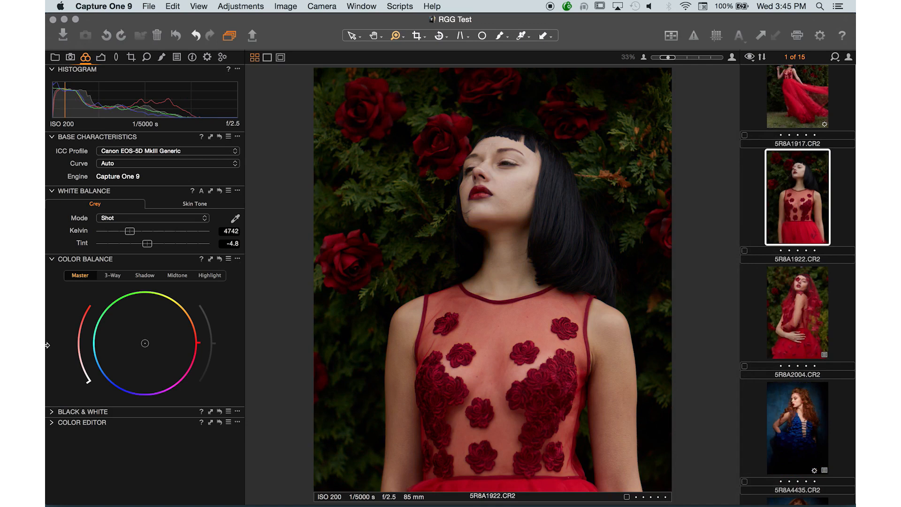
Open the Color Editor's basic controls for 5R8A1922.CR2.
{"action": "left_click", "coordinate": [55, 423]}
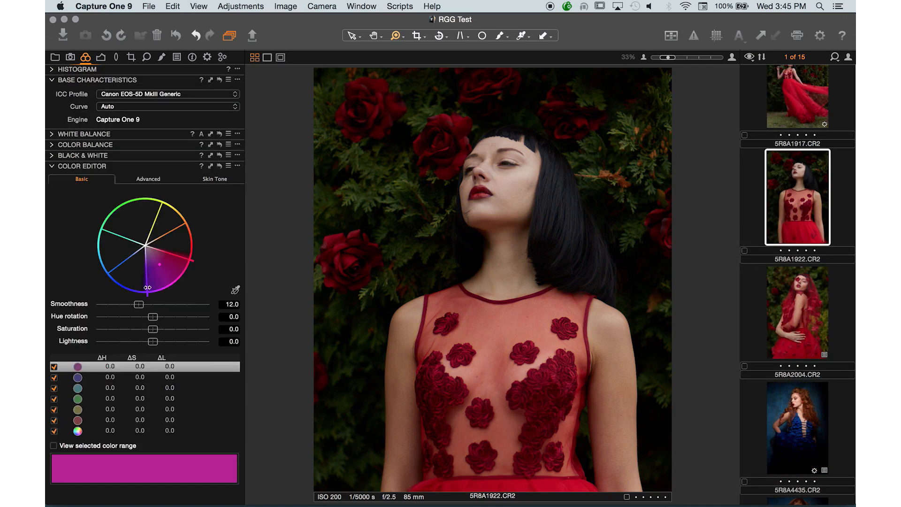